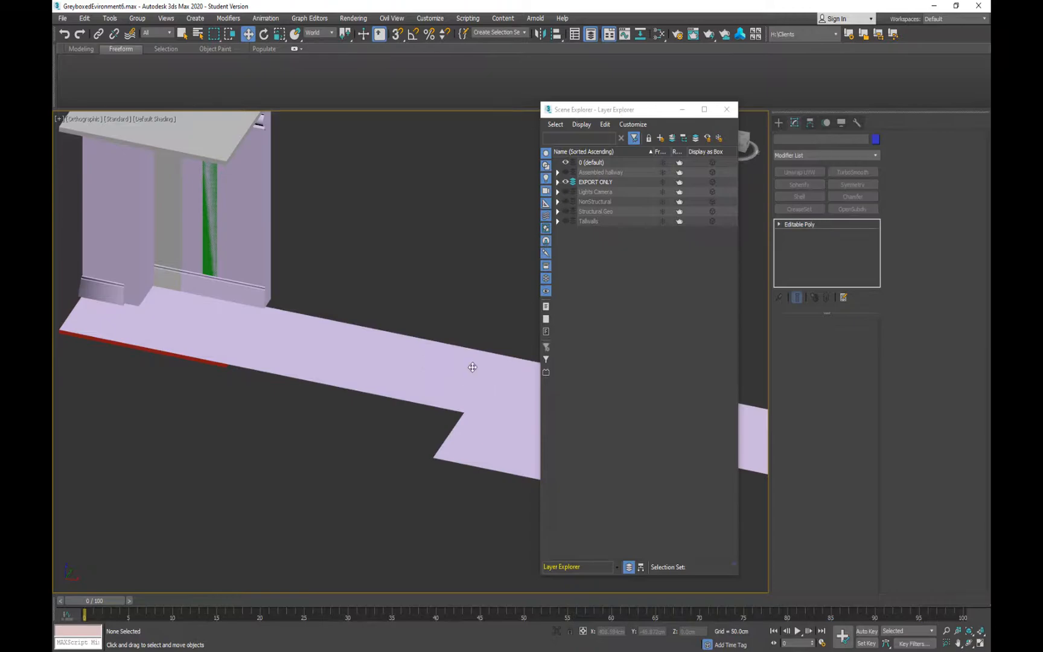
- Examine the floor layout and the modular pieces gathered at its corner from the Top view
scroll(400, 306, "down", 3)
middle_click_drag(358, 326, 345, 280)
mouse_move(343, 331)
middle_mouse_down("alt")
mouse_move(391, 291)
mouse_move(407, 366)
mouse_move(349, 331)
middle_mouse_up("alt")
key("t")
scroll(363, 400, "down", 3)
middle_click_drag(374, 374, 429, 372)
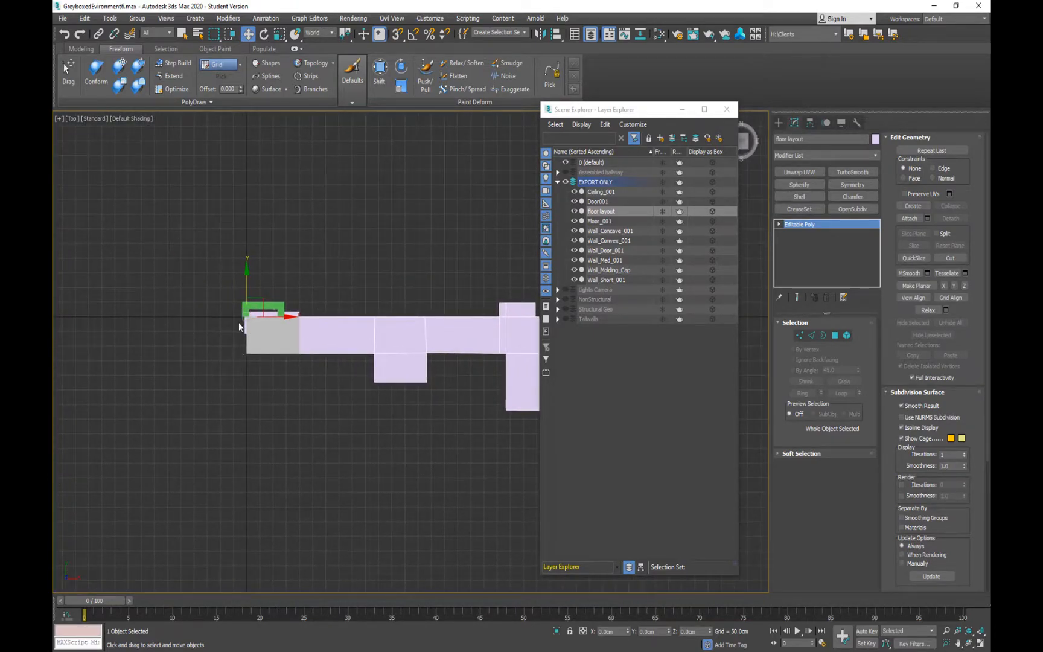
scroll(242, 316, "up", 5)
middle_click_drag(253, 314, 224, 319)
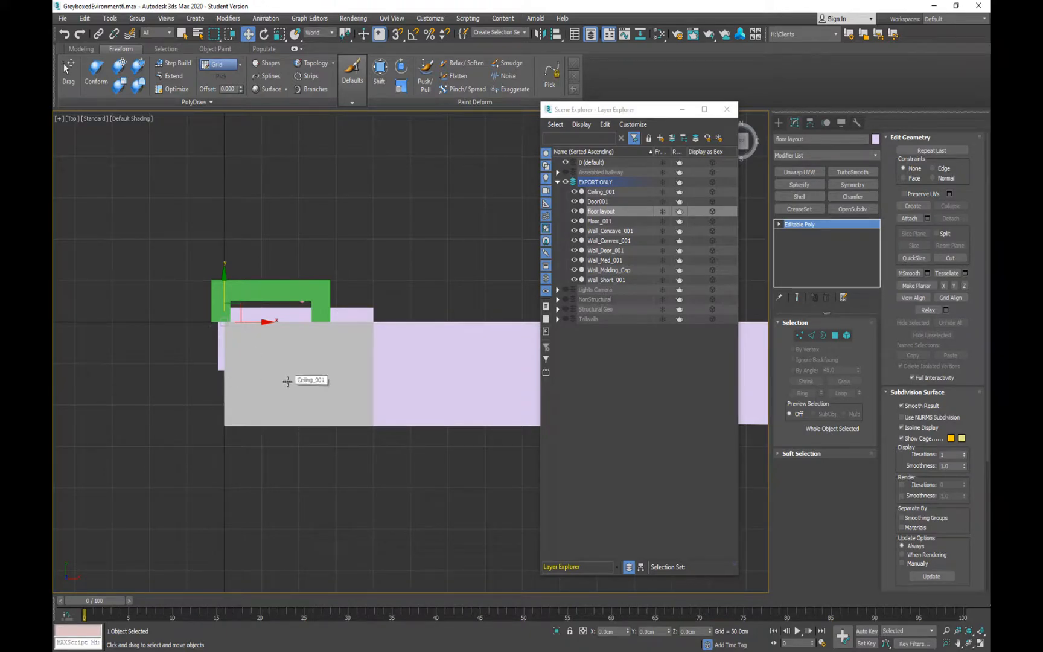
middle_click_drag(363, 302, 349, 251)
middle_click_drag(409, 315, 356, 315)
- Hide all the objects in the EXPORT ONLY layer, from Ceiling_001 through Wall_Short_001
left_click(574, 192)
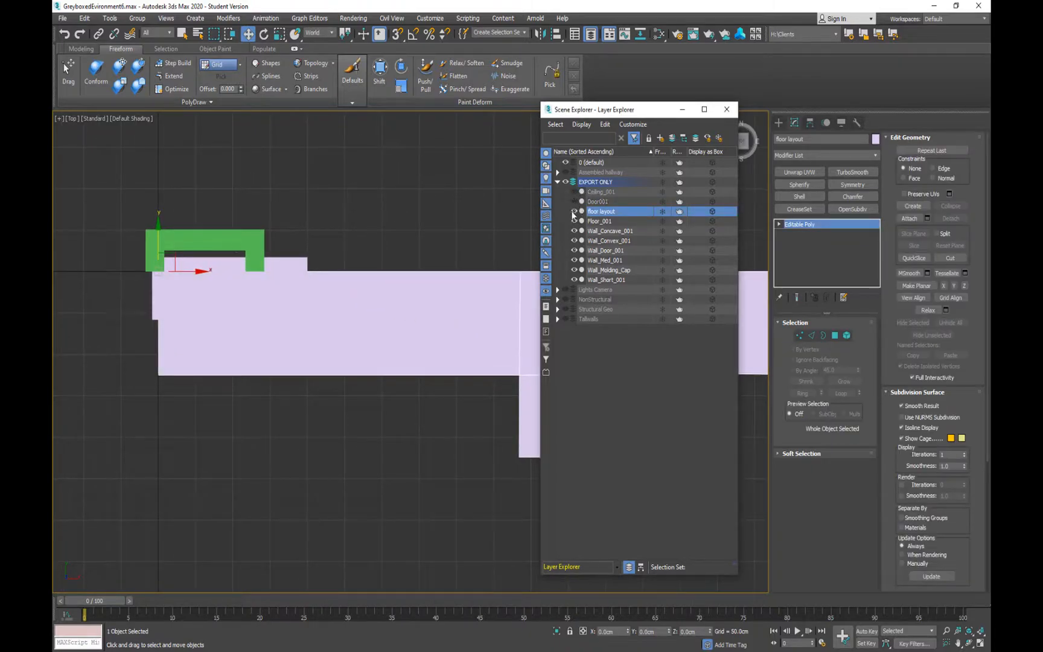
left_click(574, 212)
left_click(574, 221)
left_click(606, 280)
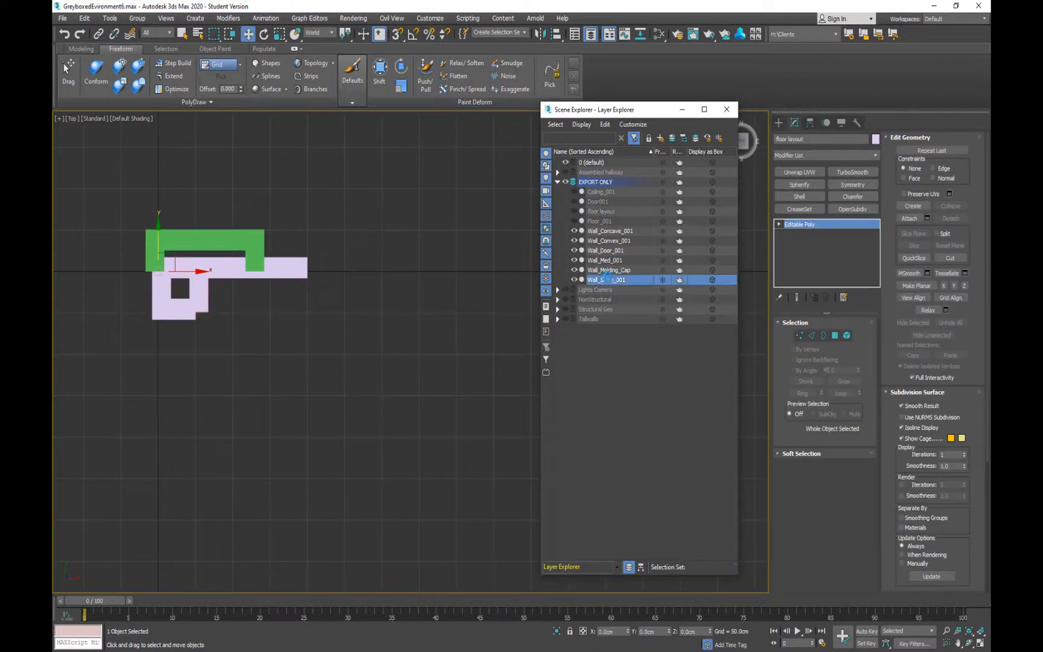
left_click(608, 231)
left_click(604, 279, "shift")
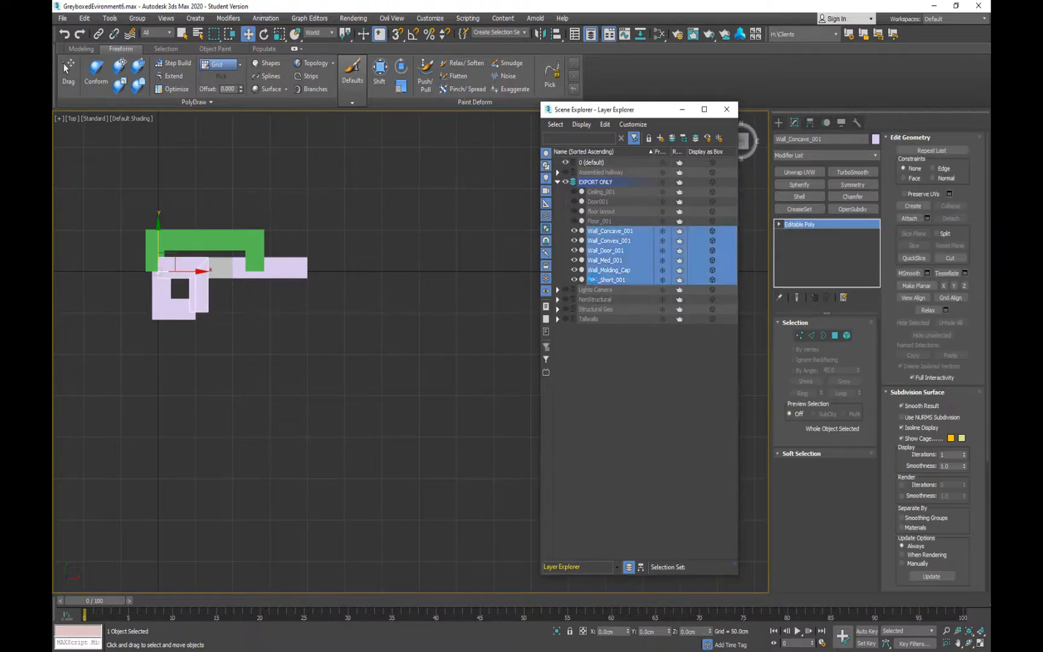
left_click(598, 232)
left_click(599, 270, "shift")
left_click(575, 269)
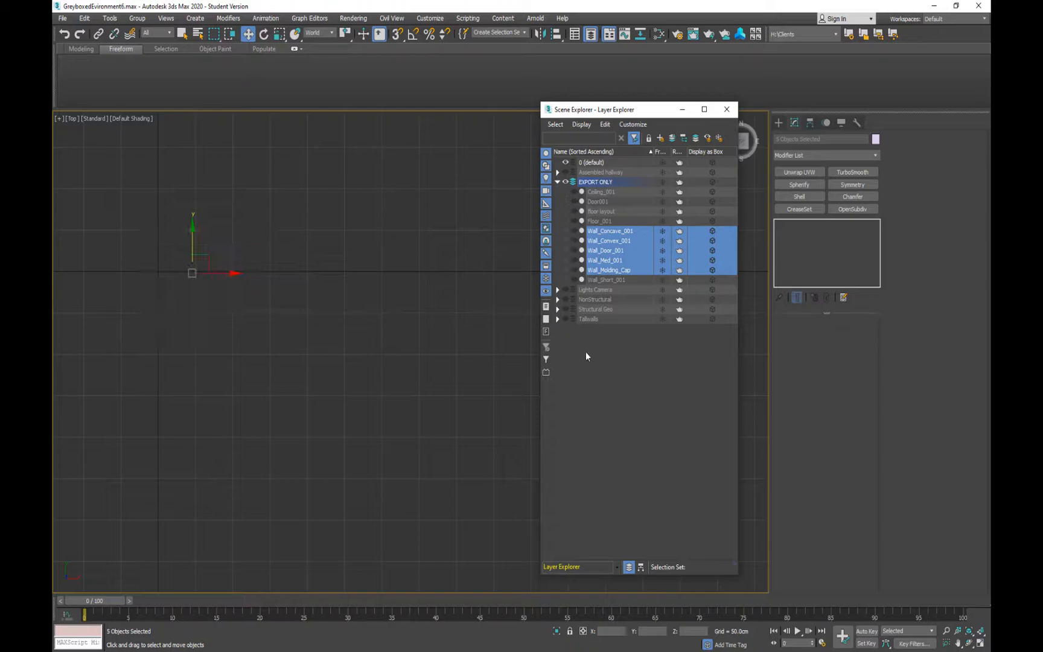
- Unhide only Ceiling_001 and inspect the ceiling slab's top and sides
left_click(594, 192)
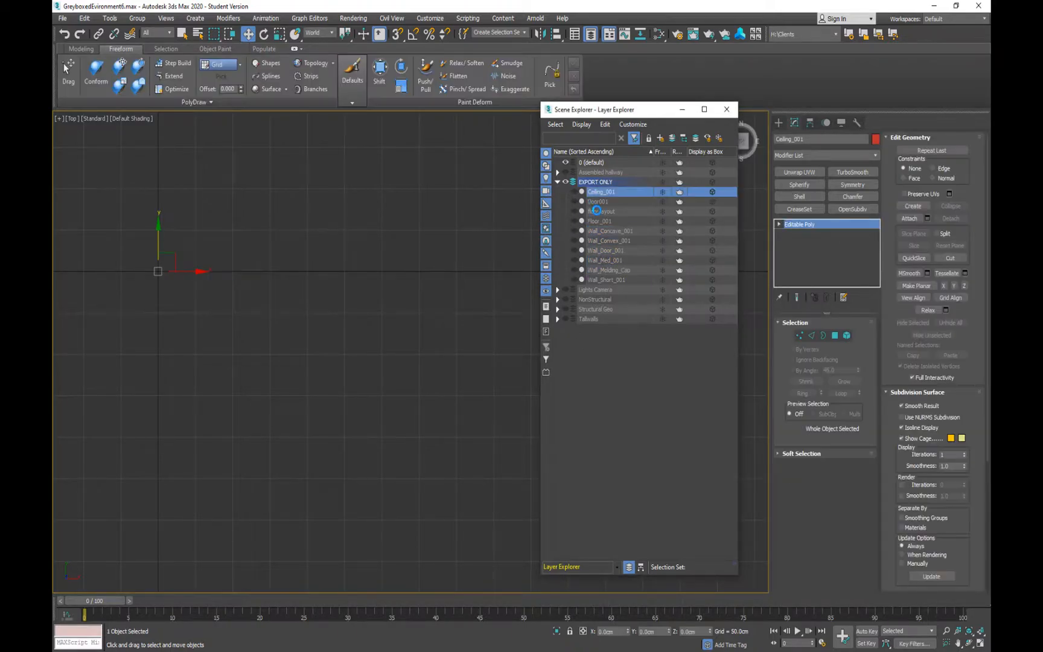
left_click(575, 192)
middle_click_drag(328, 336, 320, 260, "alt")
middle_click_drag(253, 323, 353, 270)
middle_click_drag(353, 270, 274, 266, "alt")
scroll(275, 266, "up", 5)
middle_click_drag(347, 291, 366, 278, "alt")
scroll(270, 269, "down", 4)
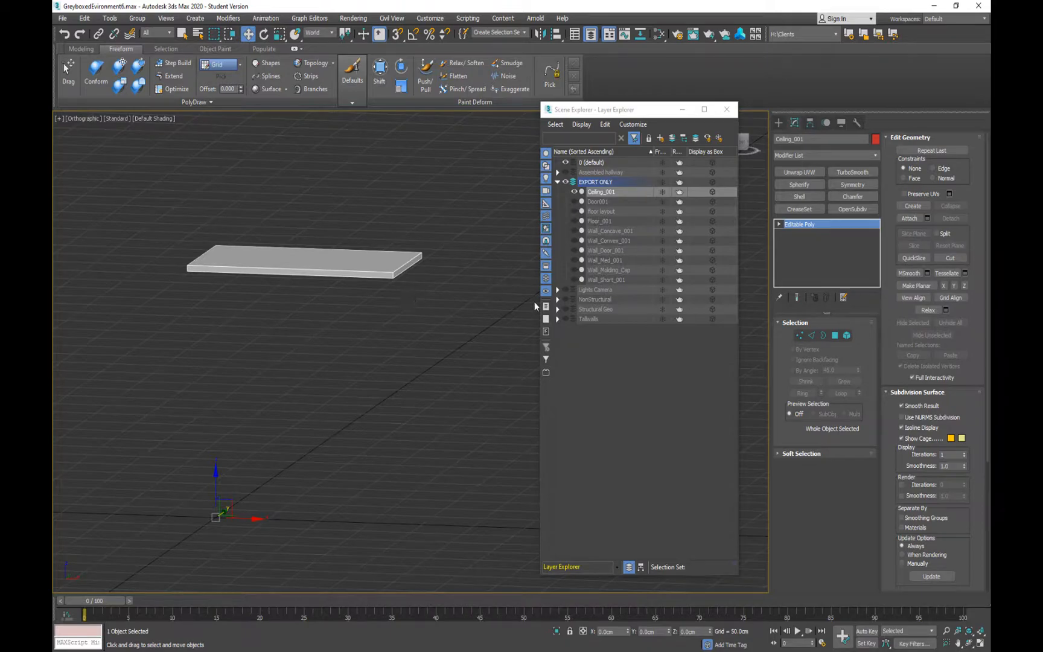
- Delete the top and side polygons of Ceiling_001, keeping only its underside face
left_click(388, 274)
left_click(400, 267, "ctrl")
left_click(401, 268, "ctrl")
middle_click_drag(401, 268, 345, 310, "alt")
left_click(338, 300, "ctrl")
left_click(349, 298)
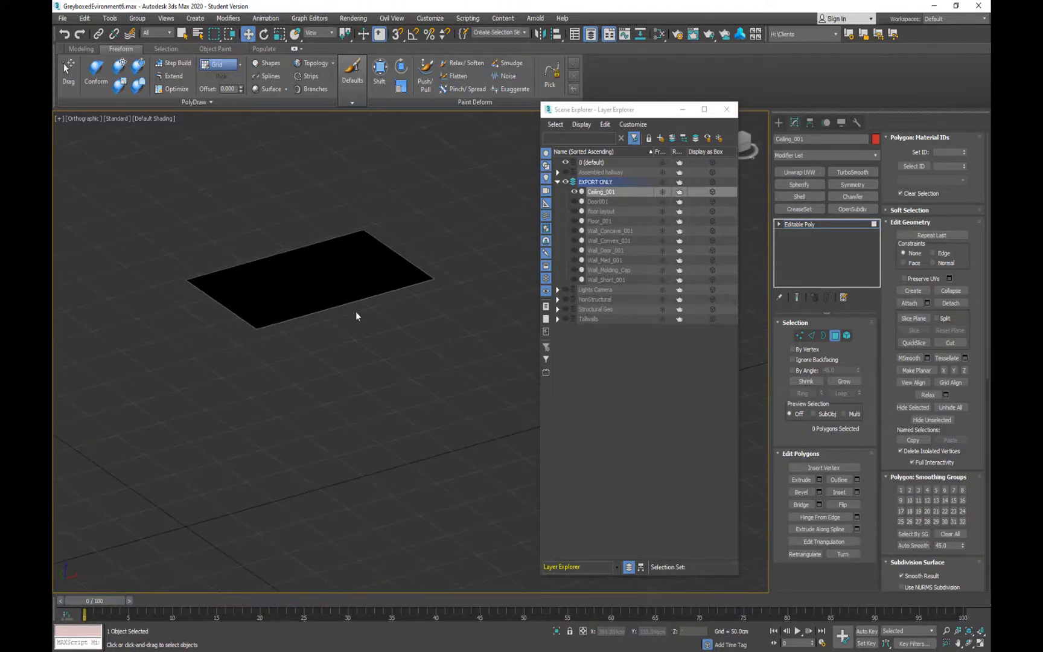
- Extrude Ceiling_001's open border upward by about 7.4 cm and cap the opening
key("3")
left_click(378, 295)
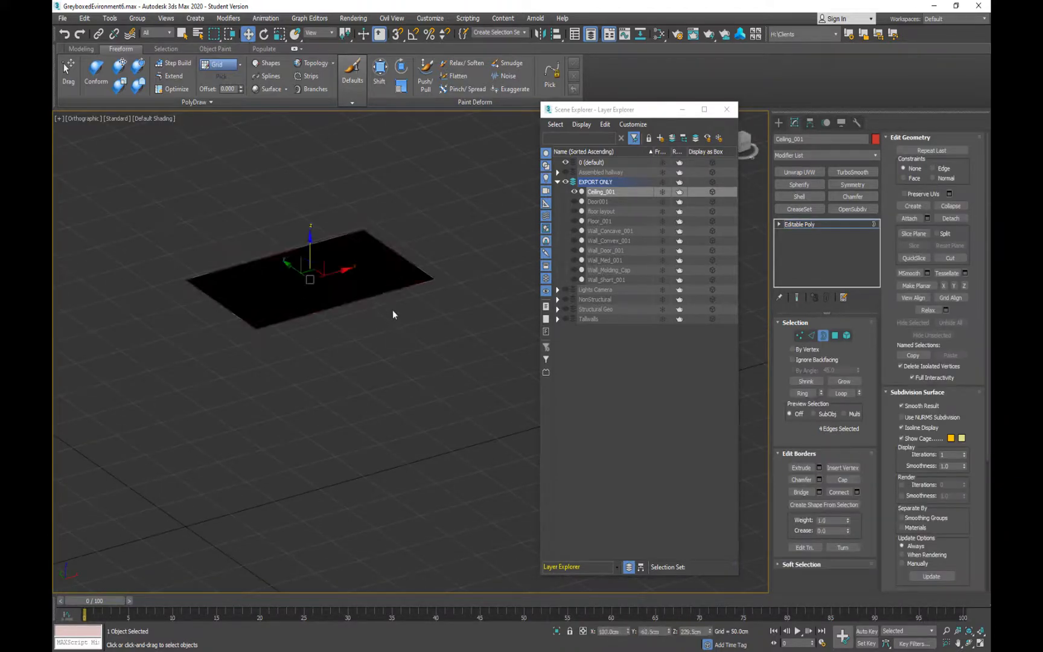
left_click_drag(310, 246, 311, 241, "shift")
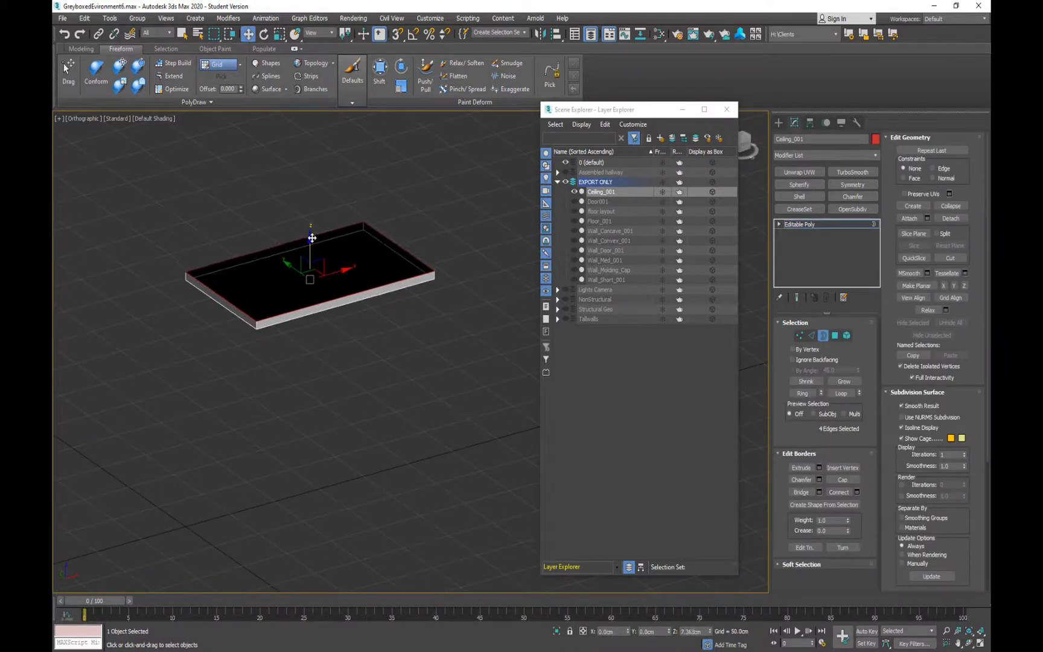
left_click(853, 479)
middle_click_drag(464, 333, 427, 316, "alt")
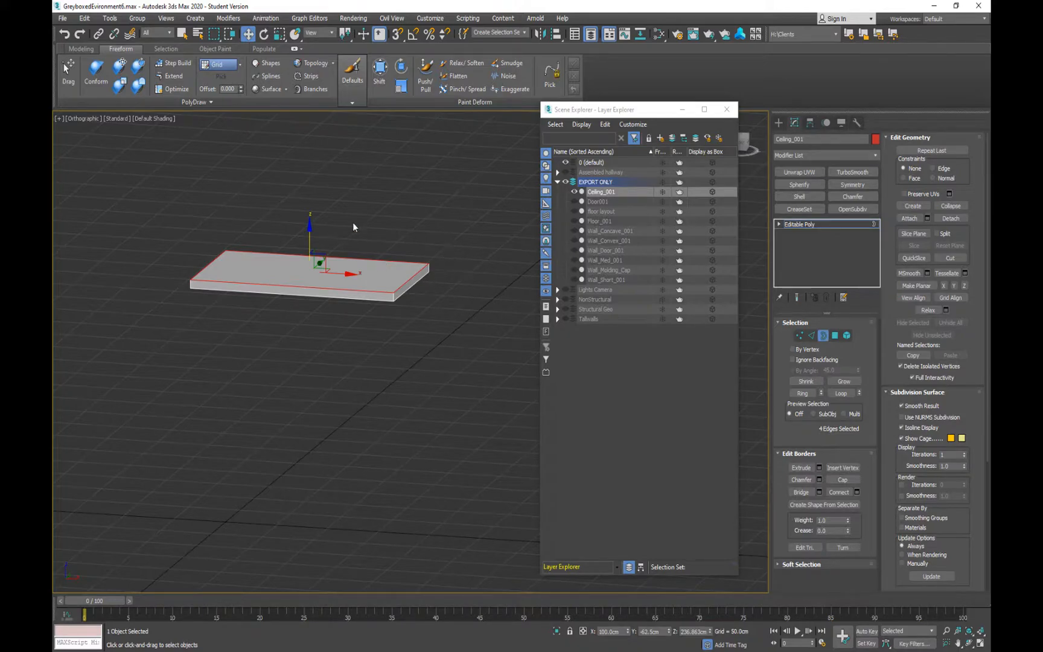
- Hide Ceiling_001 and unhide Door001 together with Wall_Door_001
middle_click_drag(480, 302, 535, 208)
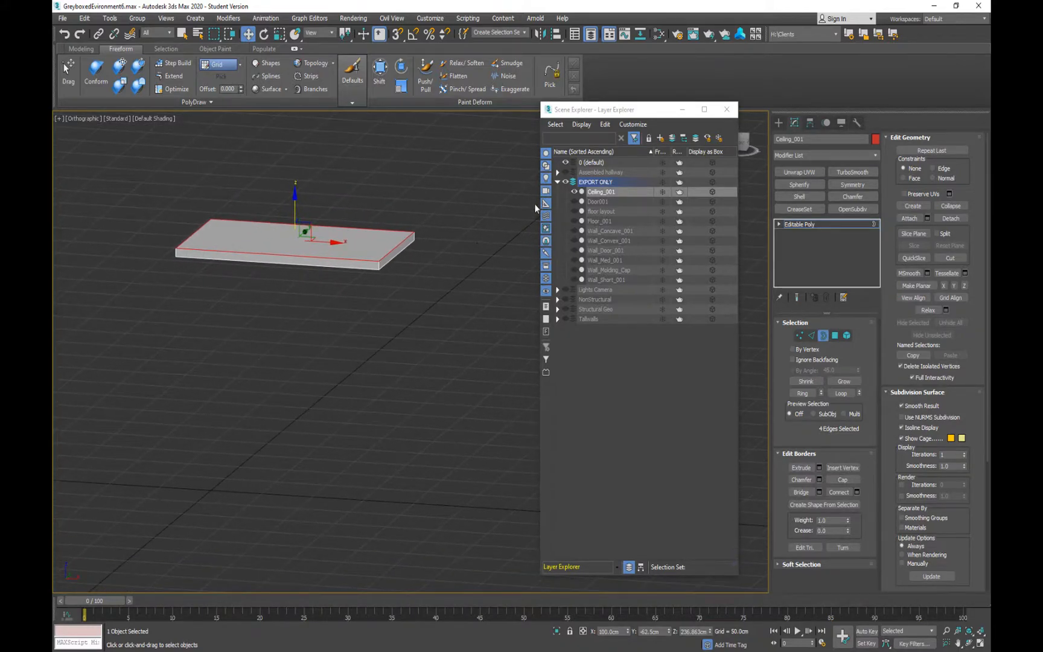
left_click(574, 192)
left_click(574, 201)
mouse_move(391, 291)
middle_mouse_down()
mouse_move(389, 270)
mouse_move(443, 279)
mouse_move(412, 261)
mouse_move(398, 291)
mouse_move(356, 284)
mouse_move(384, 303)
middle_mouse_up()
left_click(574, 250)
- Switch the viewport to wireframe, leave border editing and select the Wall_Door_001 object
scroll(397, 290, "up", 4)
scroll(346, 369, "up", 6)
scroll(197, 413, "up", 3)
middle_click_drag(196, 413, 380, 309)
middle_click_drag(277, 403, 266, 407, "alt")
key("F3")
mouse_move(350, 398)
middle_mouse_down("alt")
mouse_move(333, 419)
mouse_move(338, 317)
mouse_move(340, 338)
middle_mouse_up("alt")
left_click(356, 332)
right_click(372, 362)
left_click(825, 337)
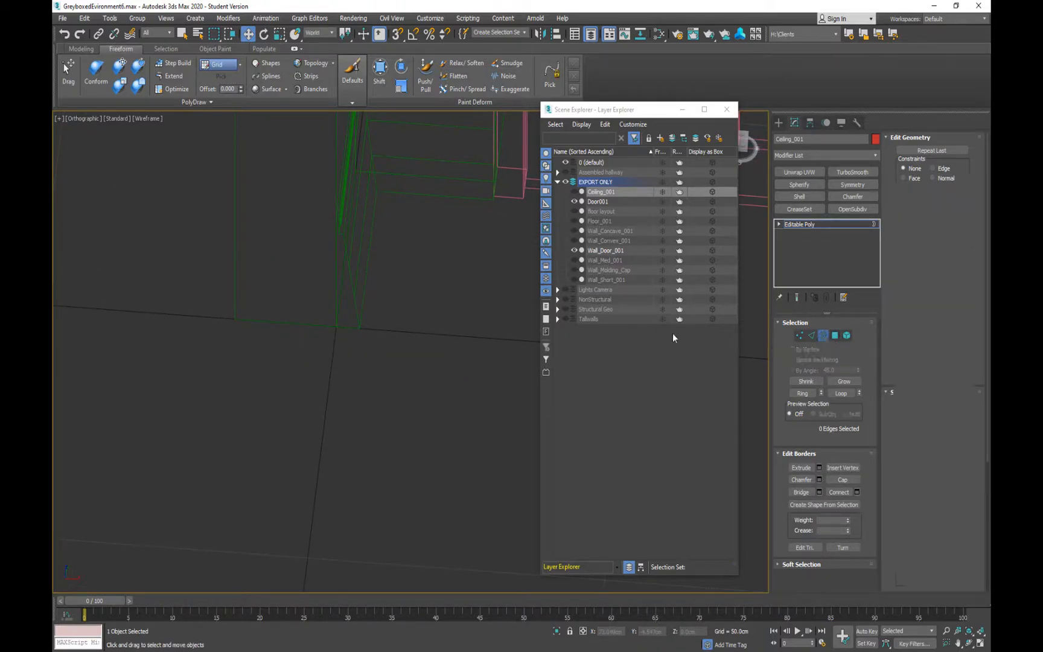
left_click(357, 316)
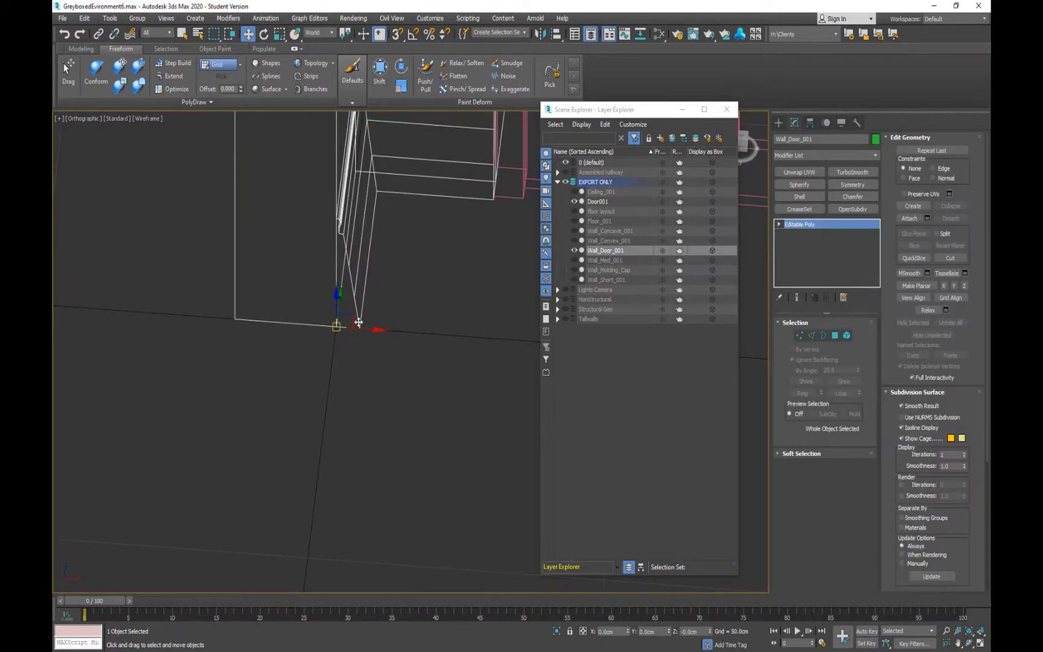
- Attach the Door001 mesh to Wall_Door_001 so door and frame form one object
scroll(349, 323, "down", 8)
middle_click_drag(367, 255, 333, 202)
scroll(336, 247, "up", 5)
middle_click_drag(398, 266, 370, 302, "alt")
scroll(388, 284, "down", 1)
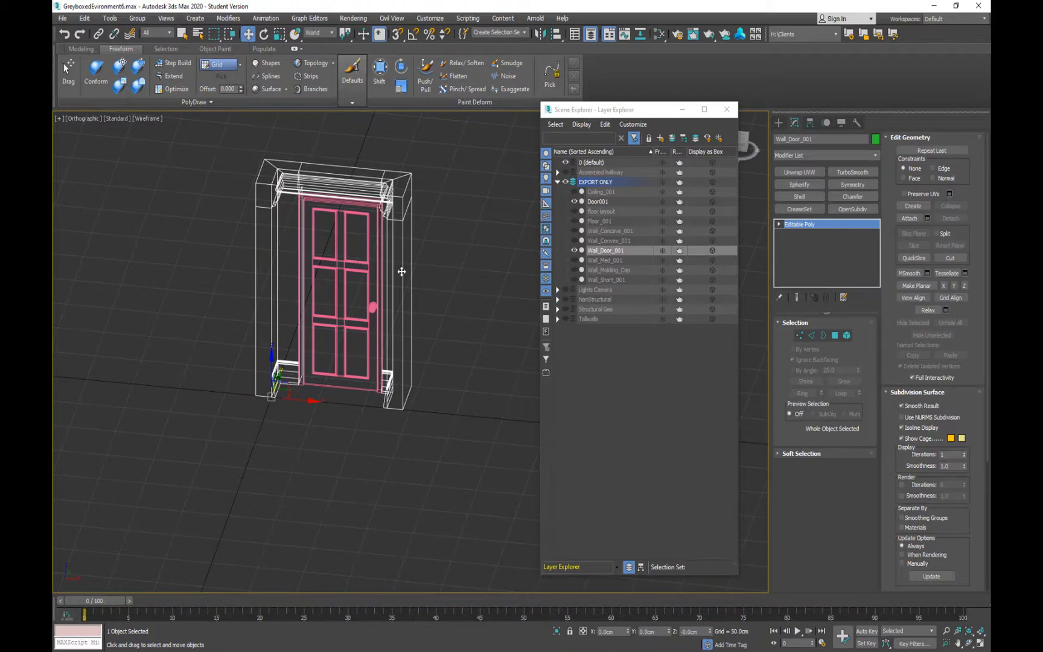
left_click(909, 219)
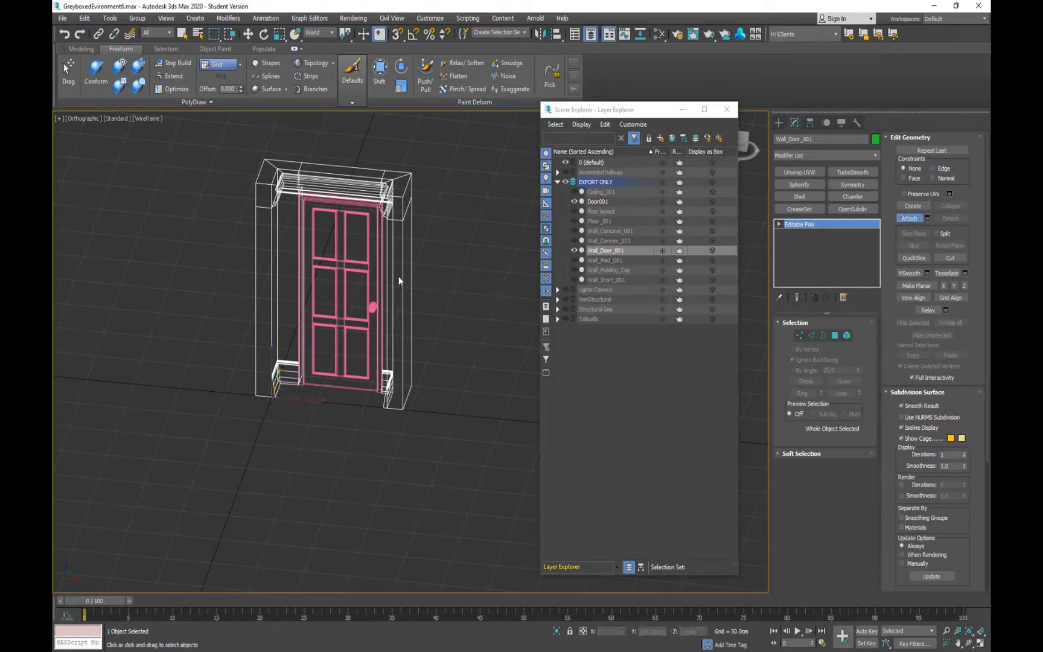
left_click(361, 270)
middle_click_drag(351, 282, 392, 277, "alt")
middle_click_drag(501, 218, 470, 257, "alt")
left_click(578, 241)
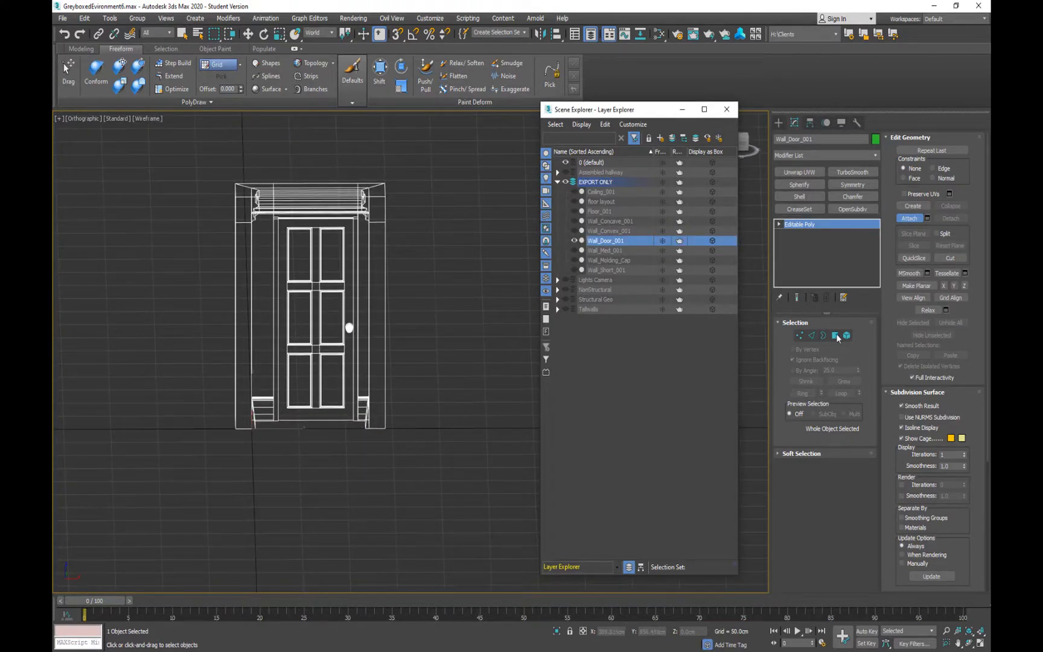
key("w")
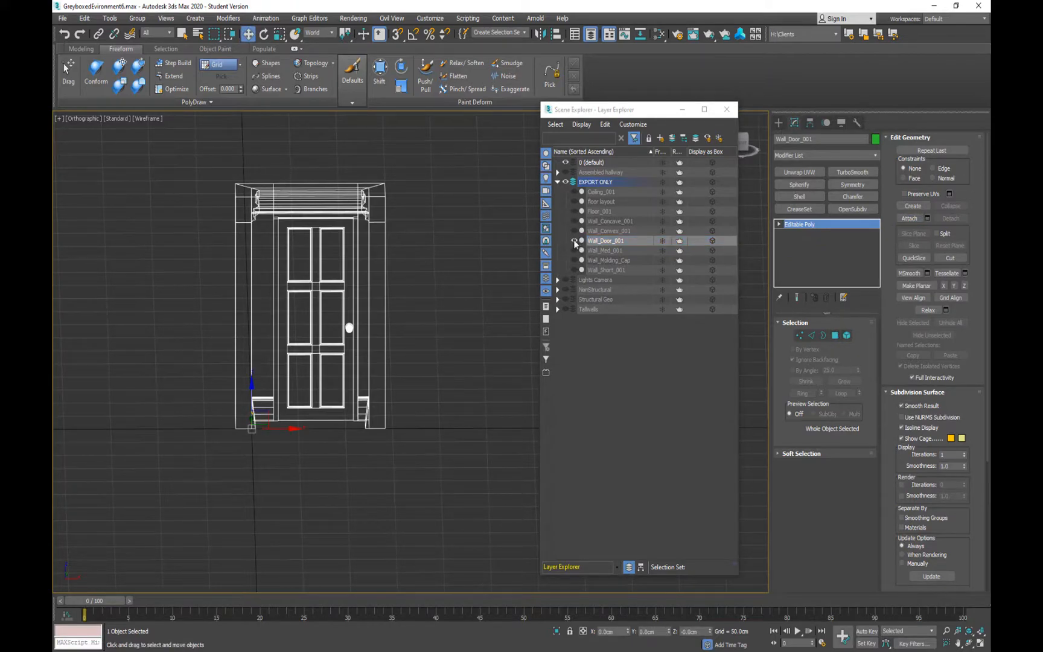
- Hide Wall_Door_001, show only the floor layout and examine its outline from above
left_click(574, 241)
left_click(574, 191)
left_click(574, 190)
left_click(574, 202)
middle_click_drag(411, 302, 291, 350, "alt")
scroll(327, 316, "down", 7)
middle_click_drag(355, 355, 411, 397, "alt")
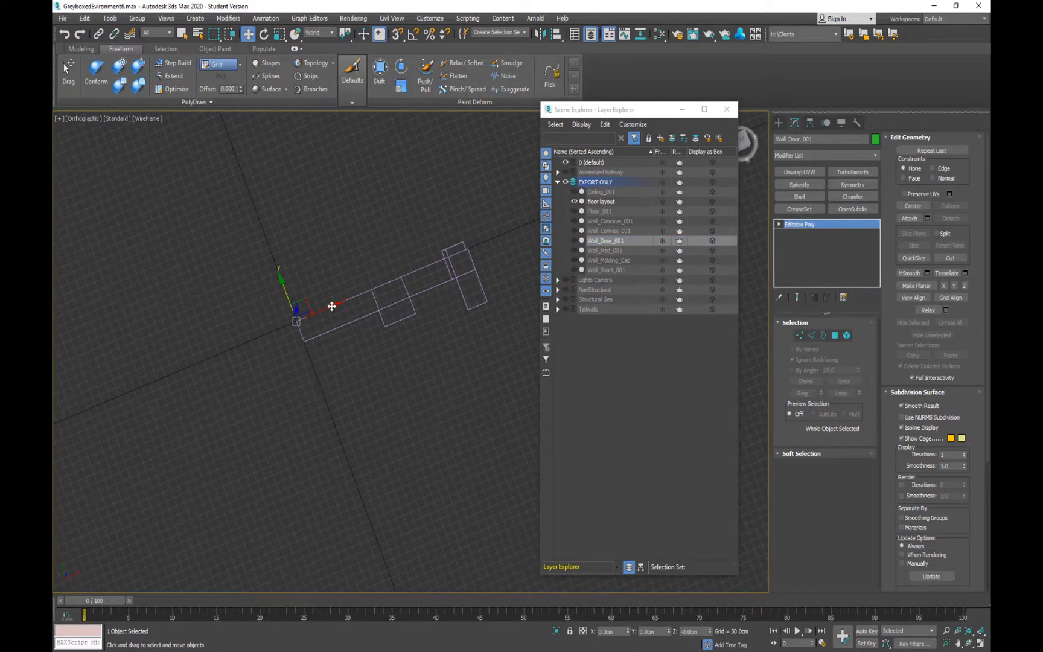
middle_click_drag(415, 305, 402, 319)
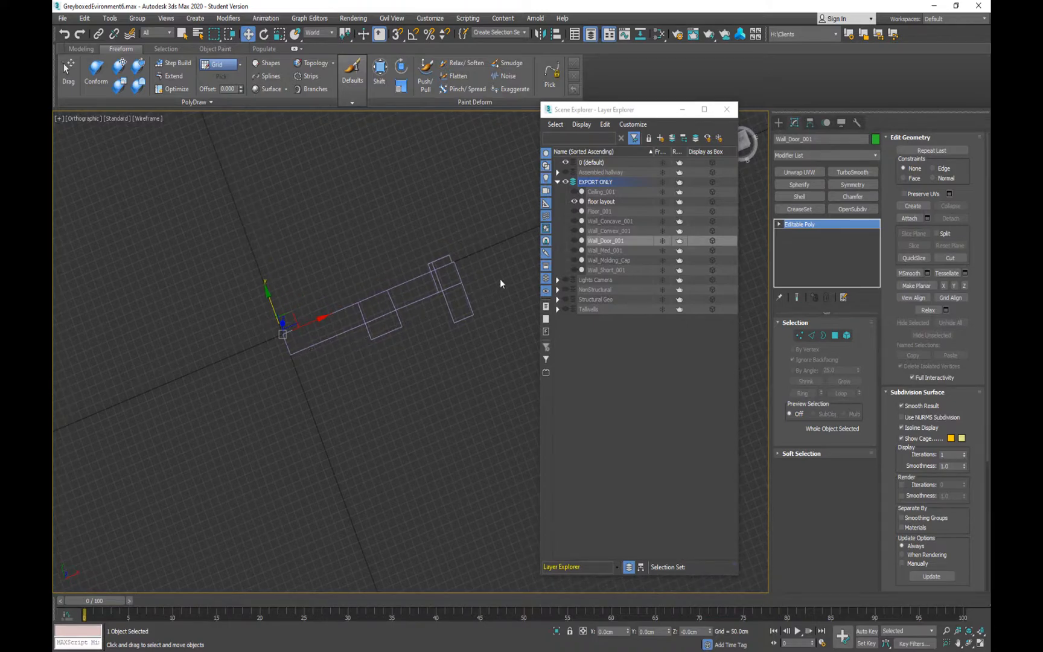
middle_click_drag(453, 297, 465, 193, "alt")
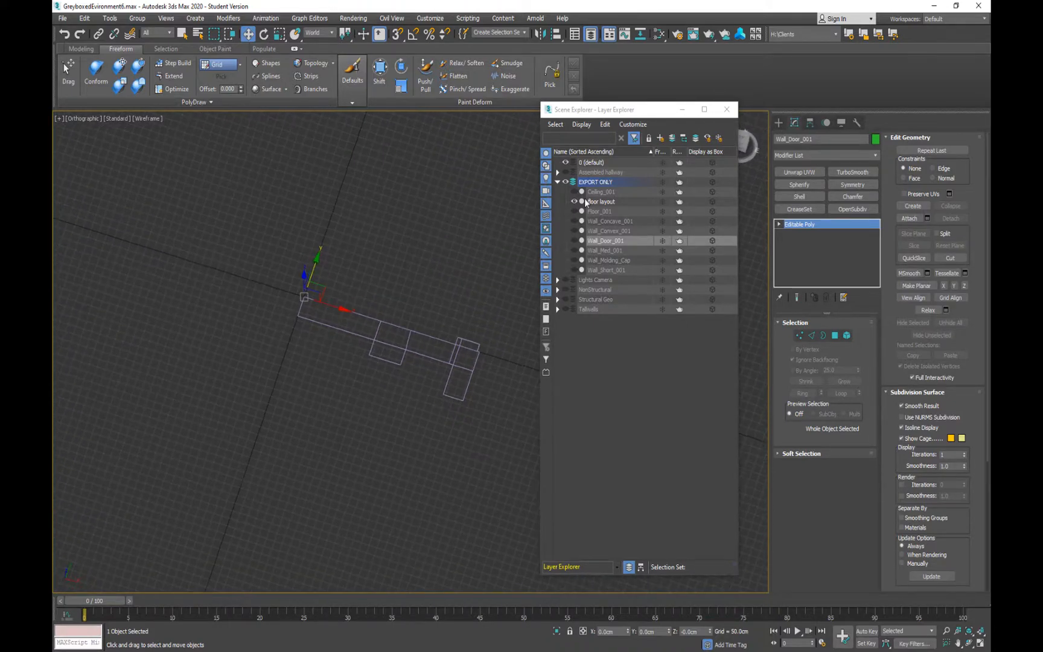
- Replace the floor layout with Floor_001 in the display and examine the floor piece in shaded mode
left_click(574, 200)
left_click(575, 211)
mouse_move(391, 307)
middle_mouse_down("alt")
mouse_move(348, 362)
mouse_move(398, 307)
mouse_move(403, 331)
mouse_move(396, 284)
middle_mouse_up("alt")
key("F3")
middle_click_drag(393, 241, 242, 294, "alt")
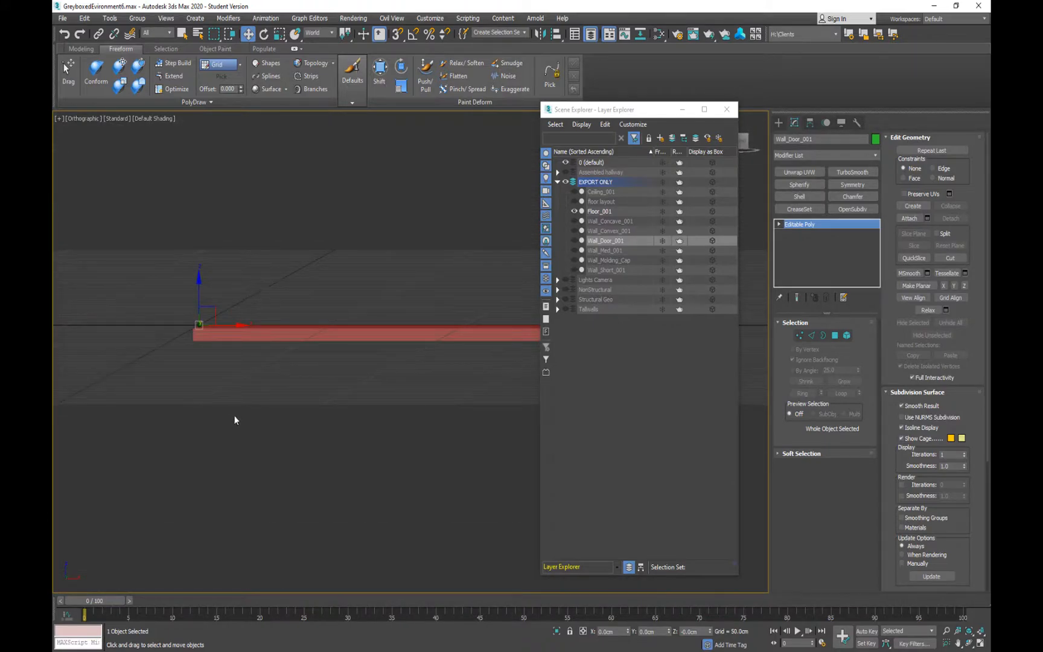
middle_click_drag(308, 312, 234, 321, "alt")
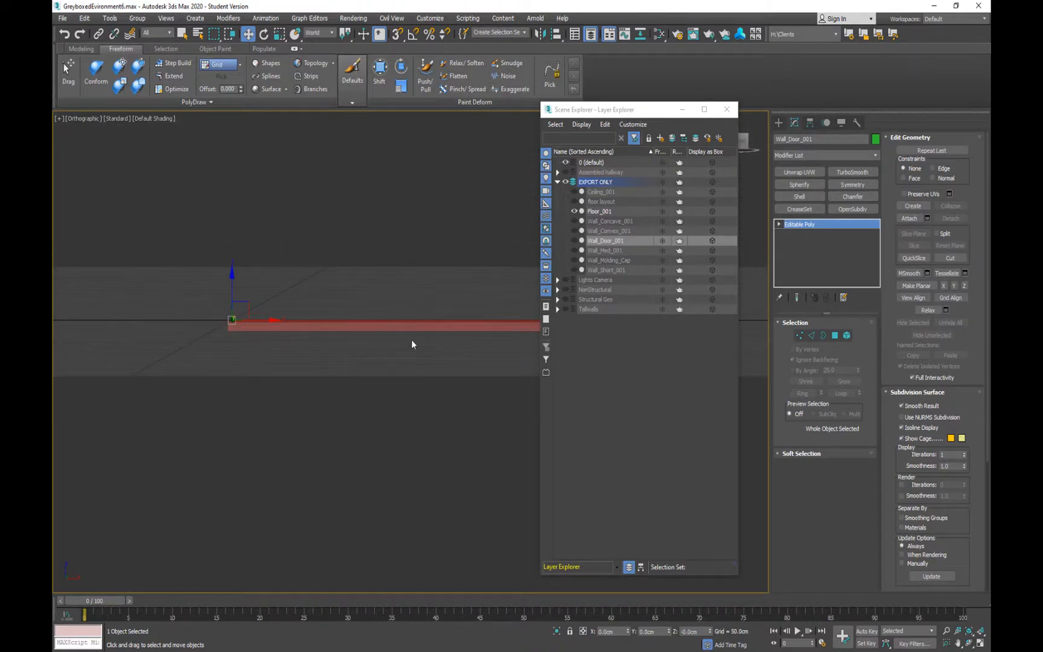
middle_click_drag(412, 344, 368, 386, "alt")
scroll(368, 386, "down", 4)
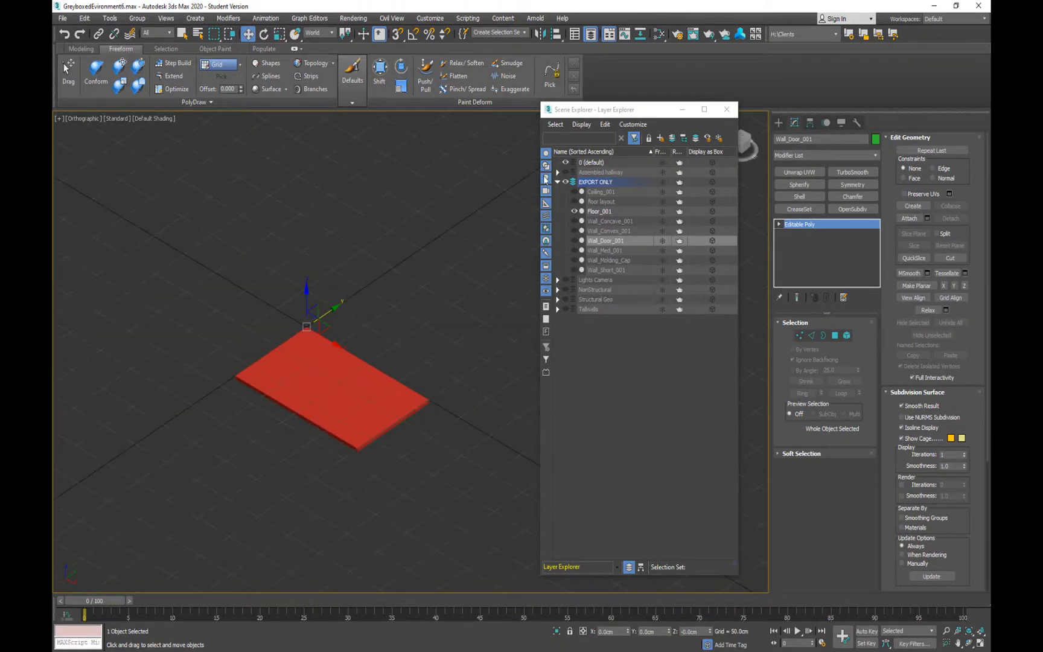
- Hide Floor_001, show Wall_Concave_001 and examine the concave corner piece
left_click(575, 210)
left_click(574, 221)
middle_click_drag(395, 294, 410, 322, "alt")
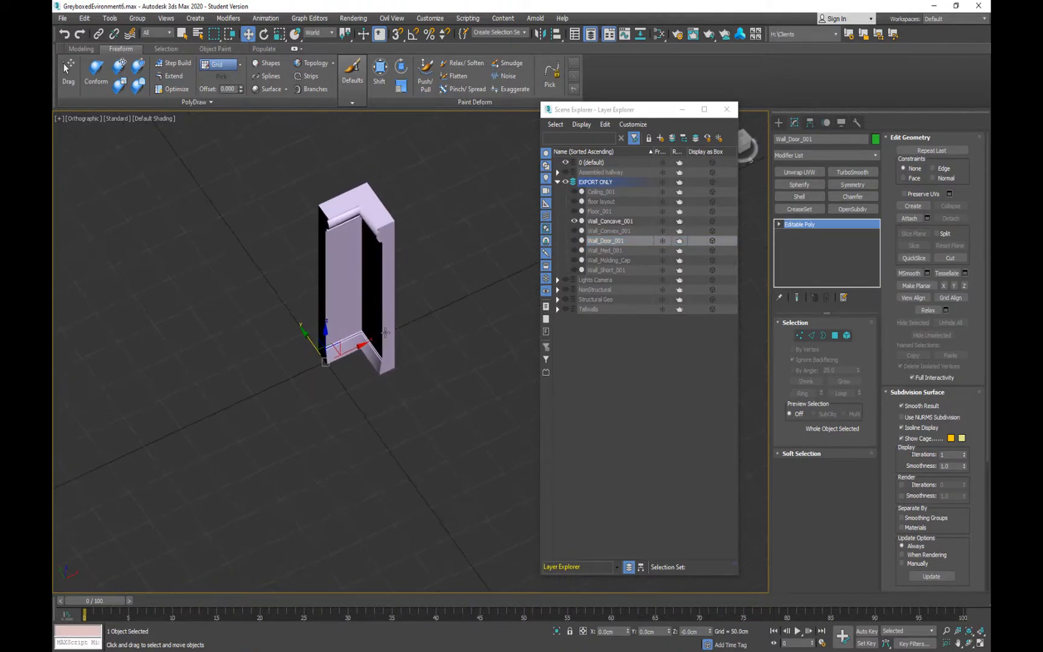
scroll(346, 366, "up", 4)
scroll(417, 343, "down", 4)
mouse_move(458, 277)
middle_mouse_down()
mouse_move(417, 343)
mouse_move(445, 265)
middle_mouse_up()
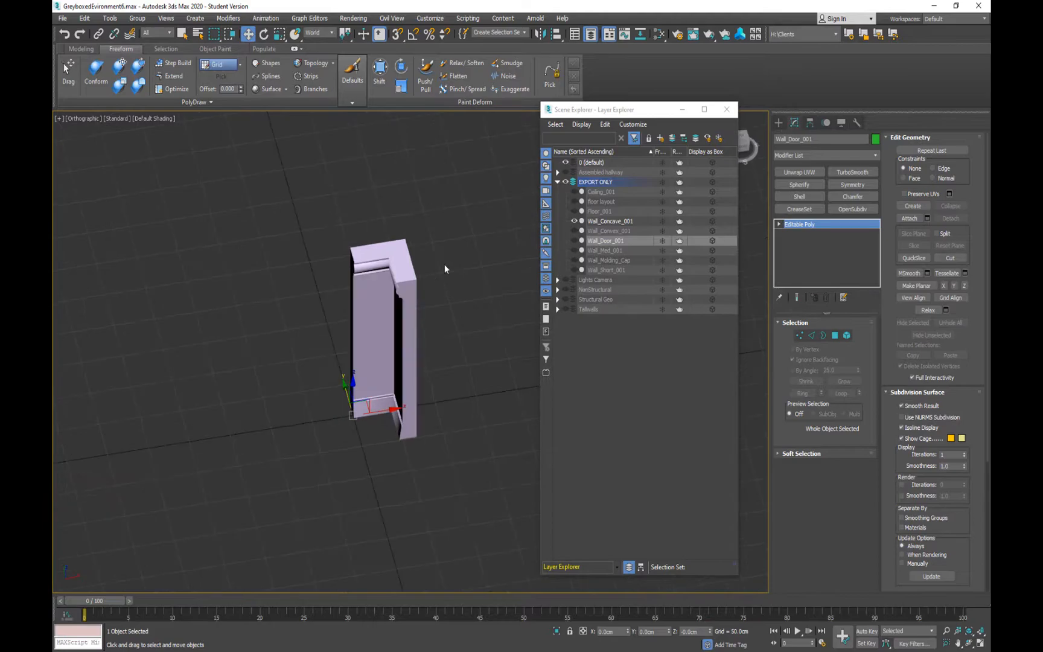
- Hide Wall_Concave_001, show Wall_Convex_001 and examine the convex corner piece from several sides
left_click(574, 221)
left_click(574, 231)
middle_click_drag(387, 326, 378, 268, "alt")
middle_click_drag(412, 349, 601, 290, "alt")
middle_click_drag(460, 277, 396, 312, "alt")
- Show Wall_Door_001 and Wall_Med_001 one at a time in place of the convex corner and examine each piece
left_click(575, 230)
left_click(574, 240)
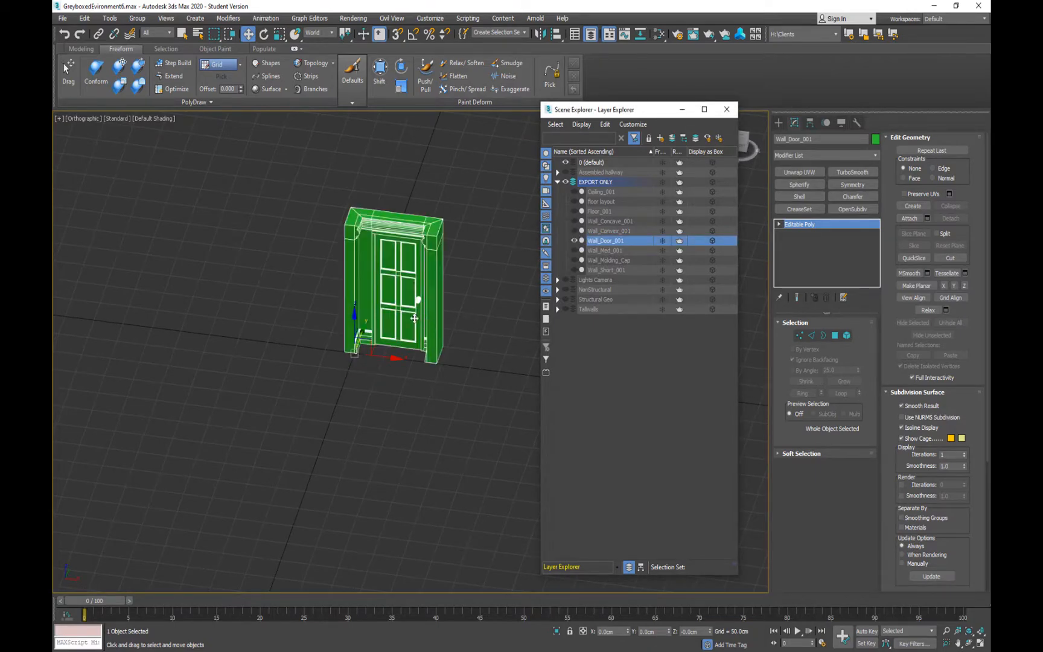
left_click(574, 240)
left_click(574, 250)
middle_click_drag(387, 315, 405, 275, "alt")
left_click(446, 307)
middle_click_drag(446, 306, 557, 238, "alt")
- Hide Wall_Med_001, show Wall_Molding_Cap and examine its molding profile closely
left_click(574, 250)
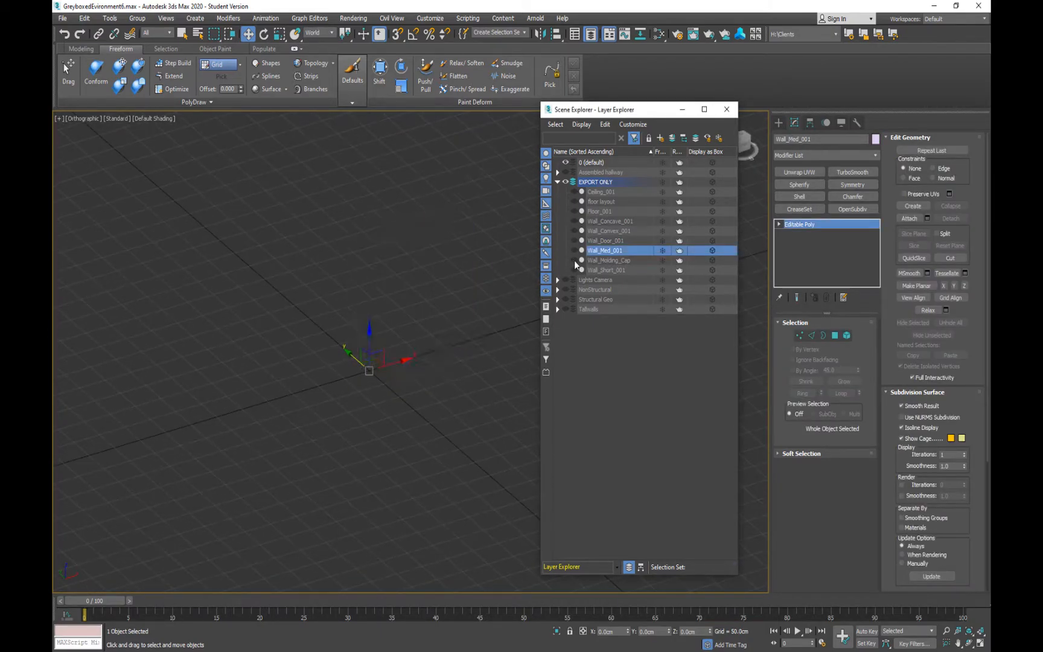
left_click(574, 260)
middle_click_drag(427, 308, 381, 307, "alt")
scroll(381, 307, "up", 5)
middle_click_drag(393, 243, 293, 276, "alt")
scroll(294, 278, "down", 4)
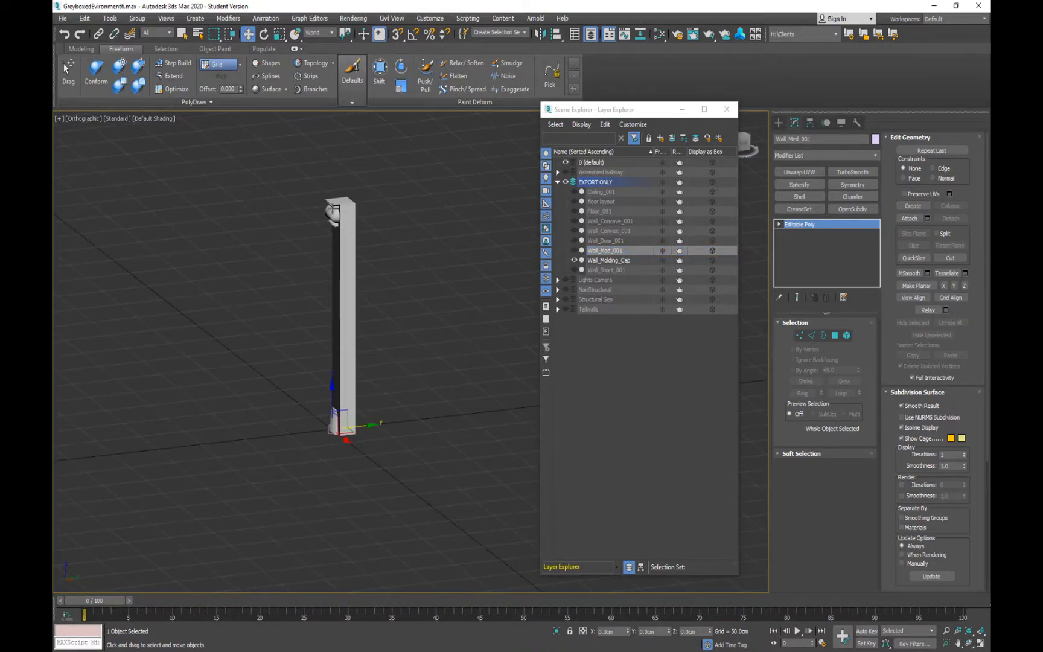
middle_click_drag(355, 386, 379, 357)
scroll(365, 342, "up", 5)
scroll(378, 356, "down", 4)
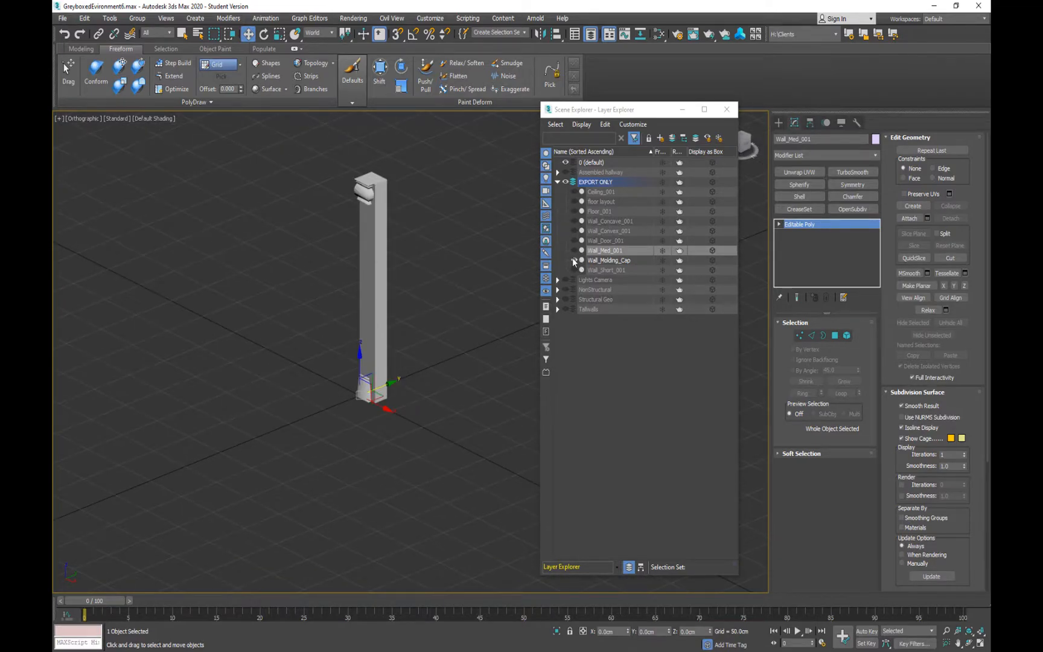
- Show Wall_Short_001 in place of the molding cap, compare its width with Wall_Med_001 and hide both walls
left_click(575, 261)
left_click(574, 270)
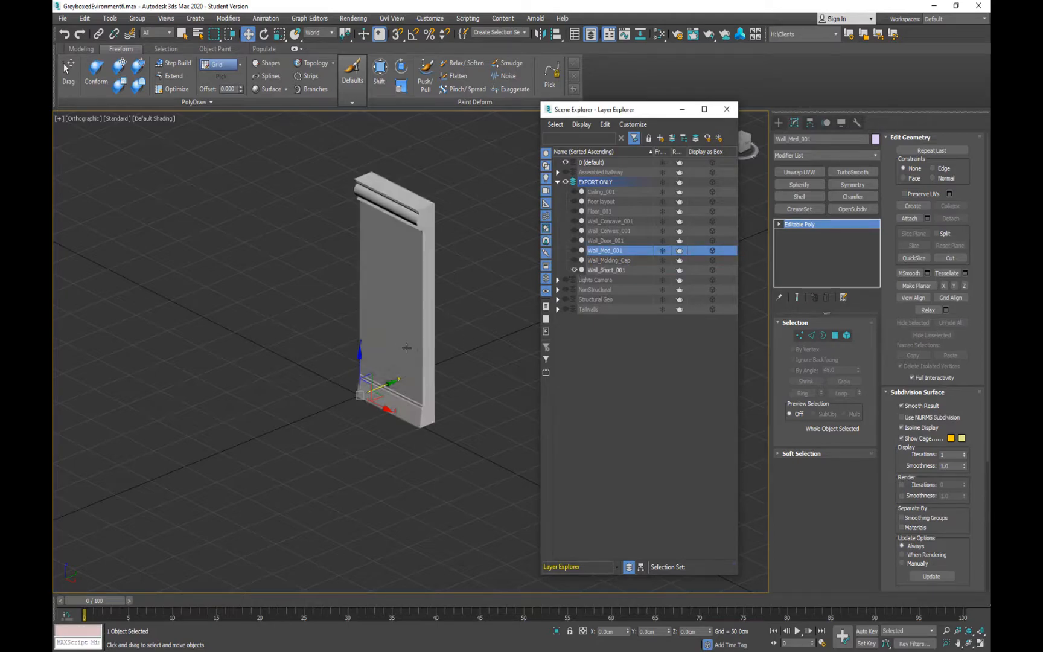
middle_click_drag(477, 305, 451, 297, "alt")
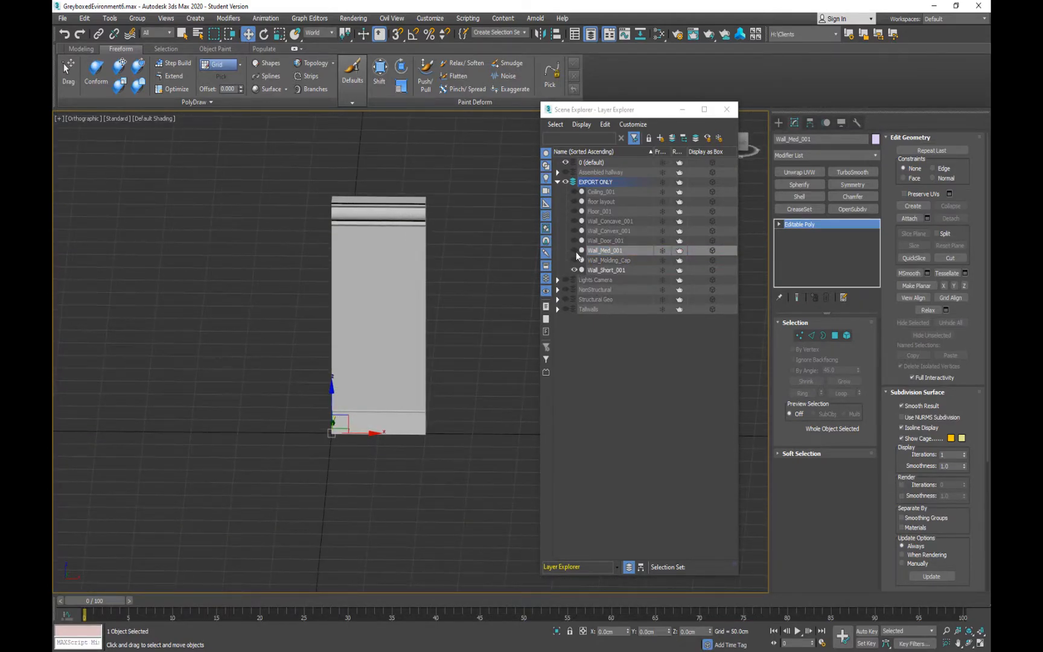
left_click(598, 251)
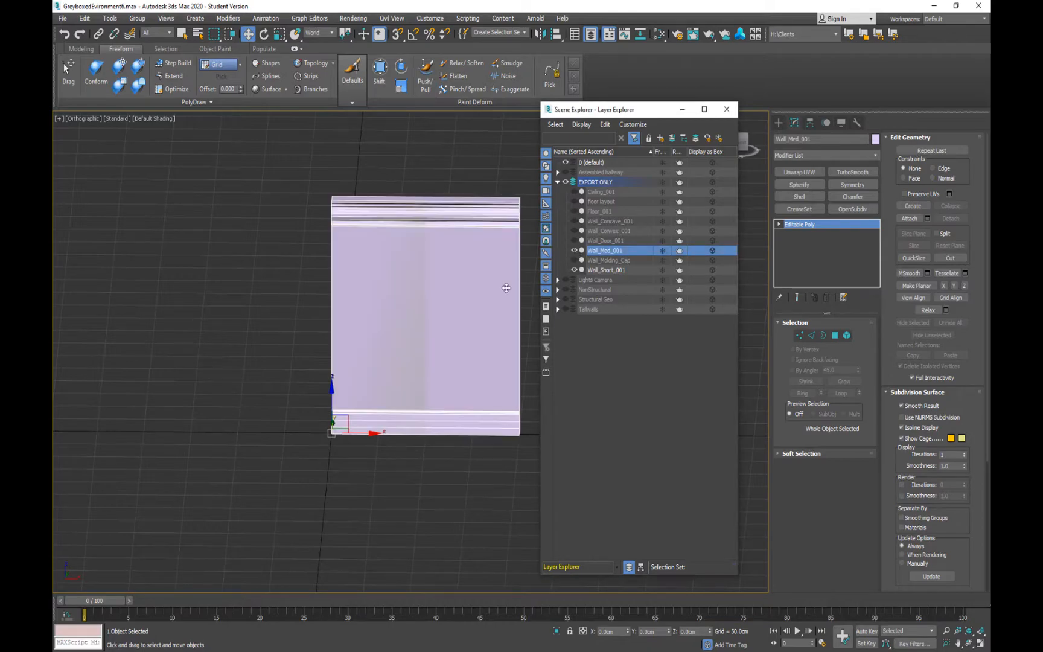
left_click(574, 270)
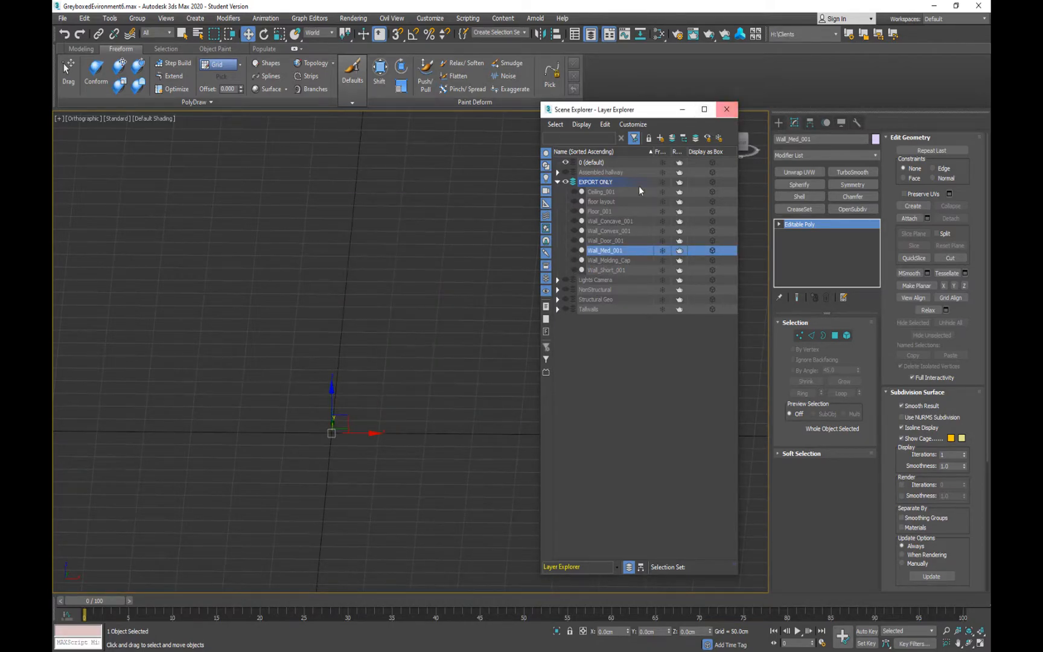
- Show and select Ceiling_001, start exporting only that object, and choose the Week 13 Assets folder under ACC Classes on drive H
left_click(575, 192)
left_click(585, 194)
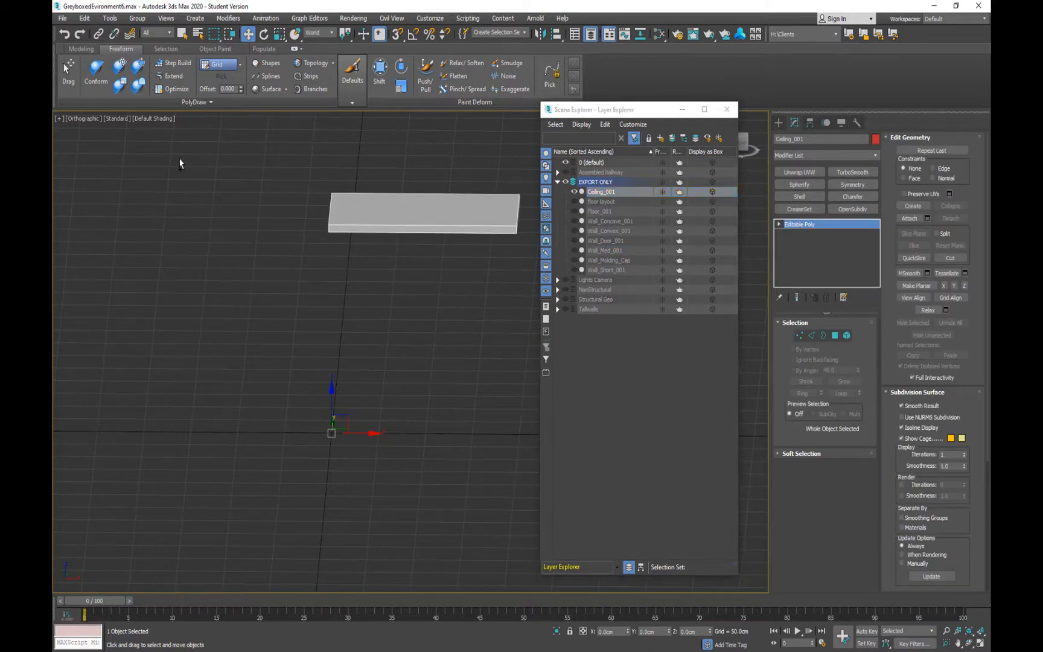
left_click(62, 19)
left_click(229, 84)
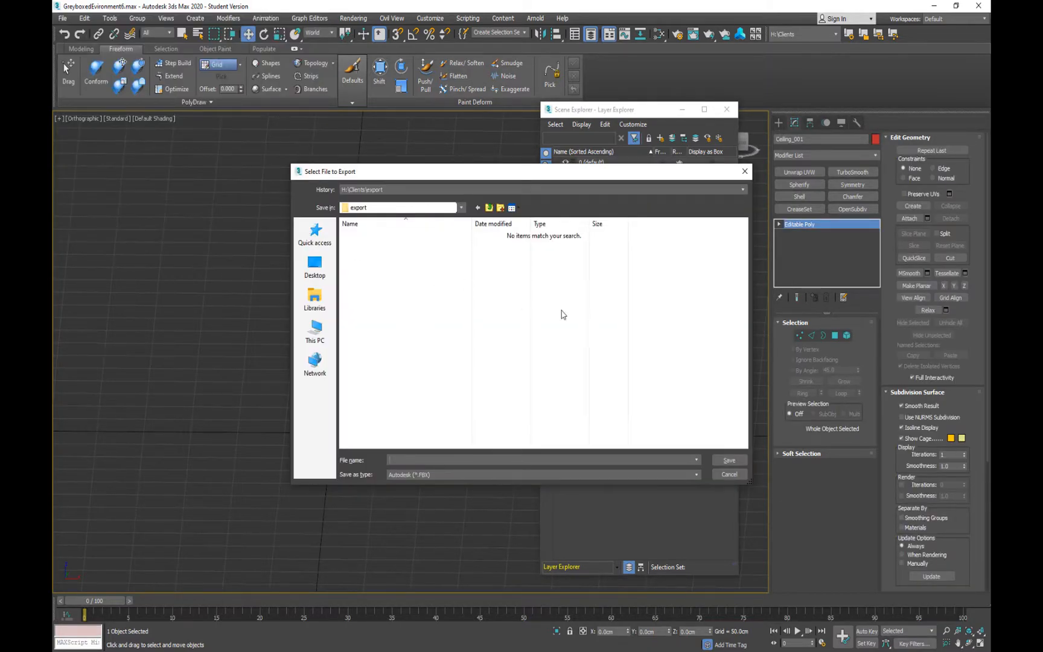
left_click(431, 215)
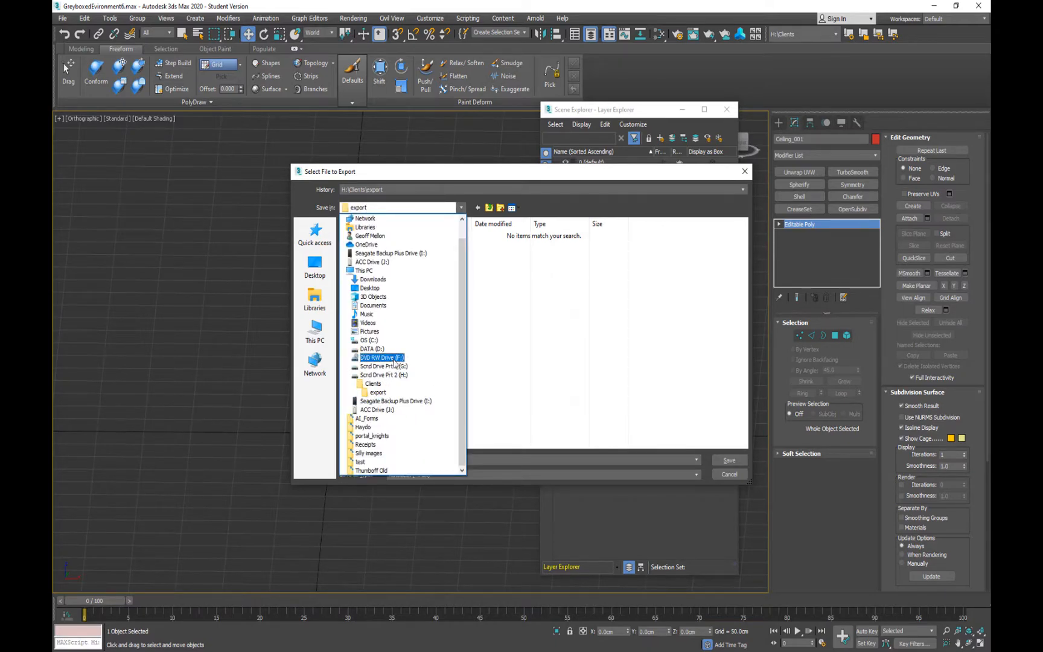
left_click(381, 376)
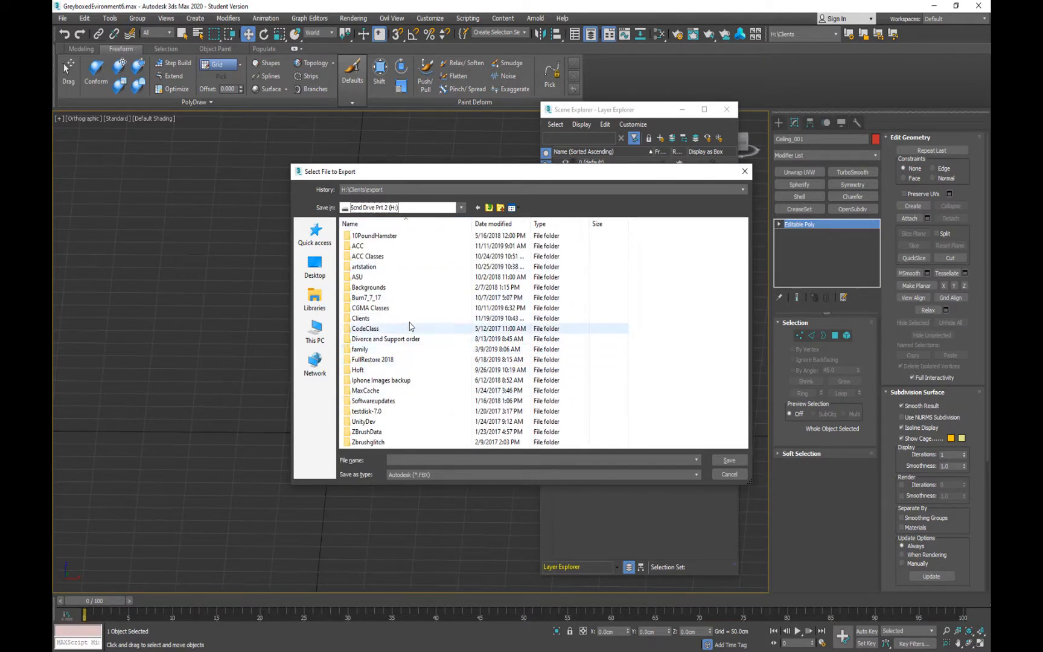
double_click(365, 258)
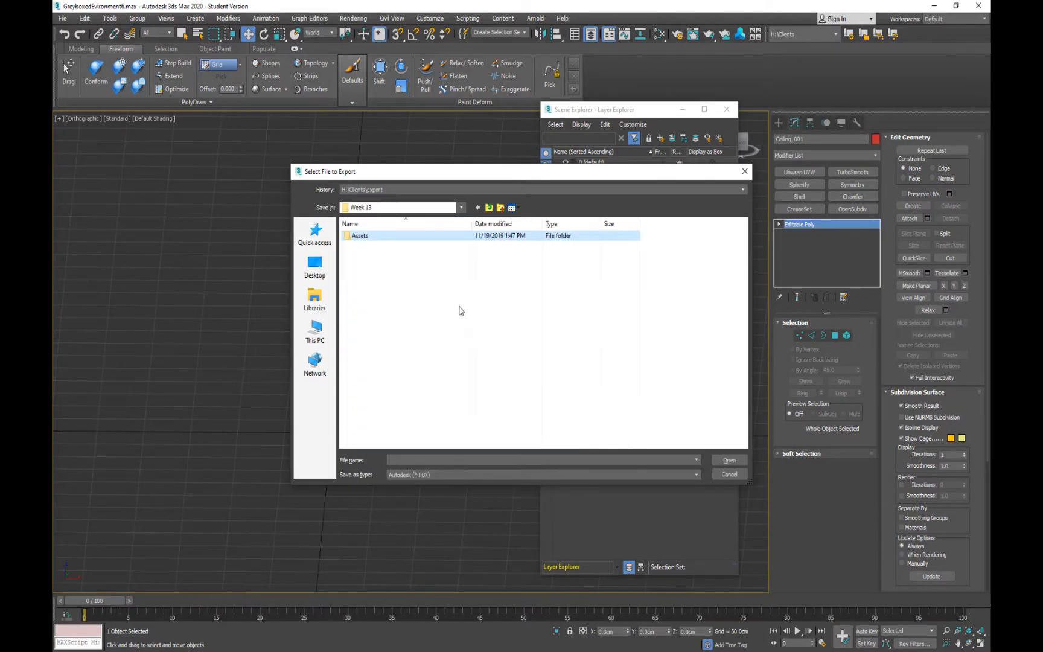
double_click(379, 238)
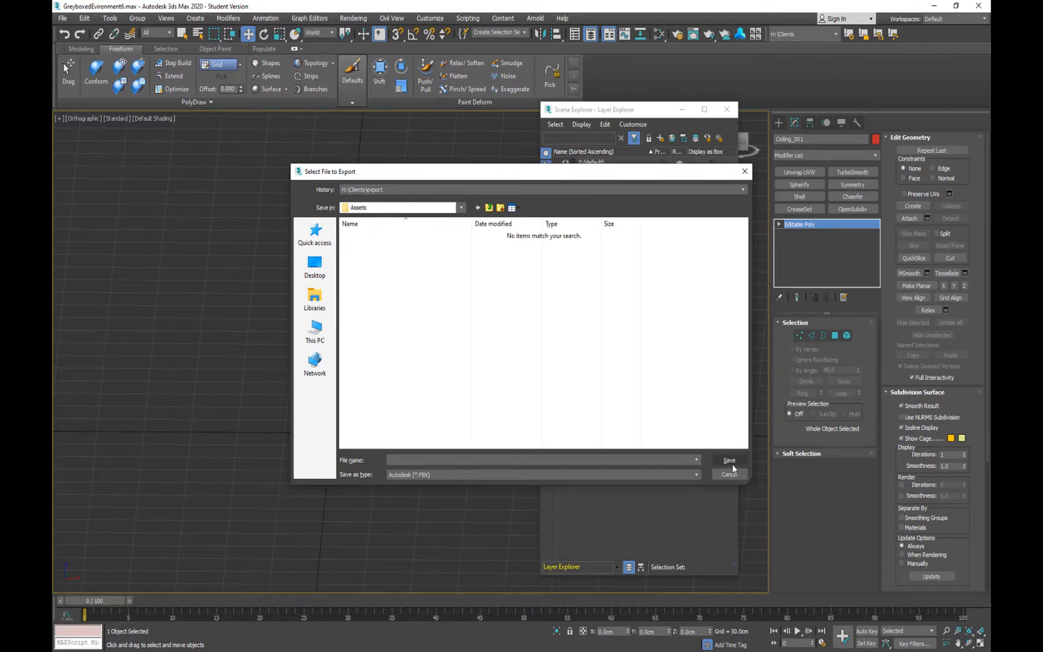
- Name the export file Ceiling_01 and export the ceiling piece as FBX with the current export settings
left_click_drag(461, 451, 278, 425)
type("Cdei")
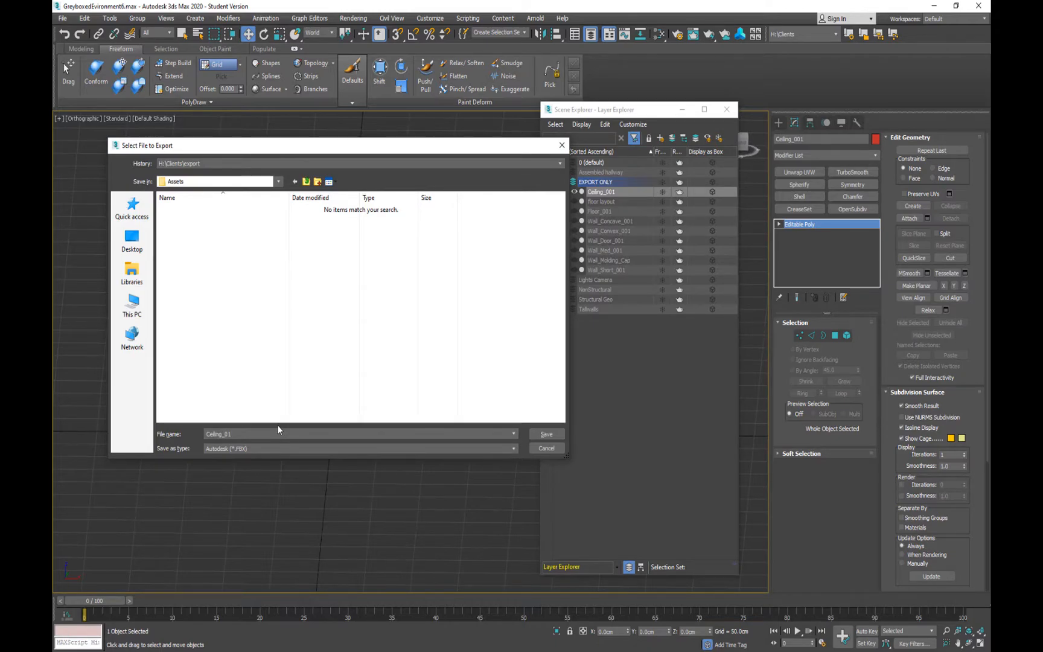
key("Return")
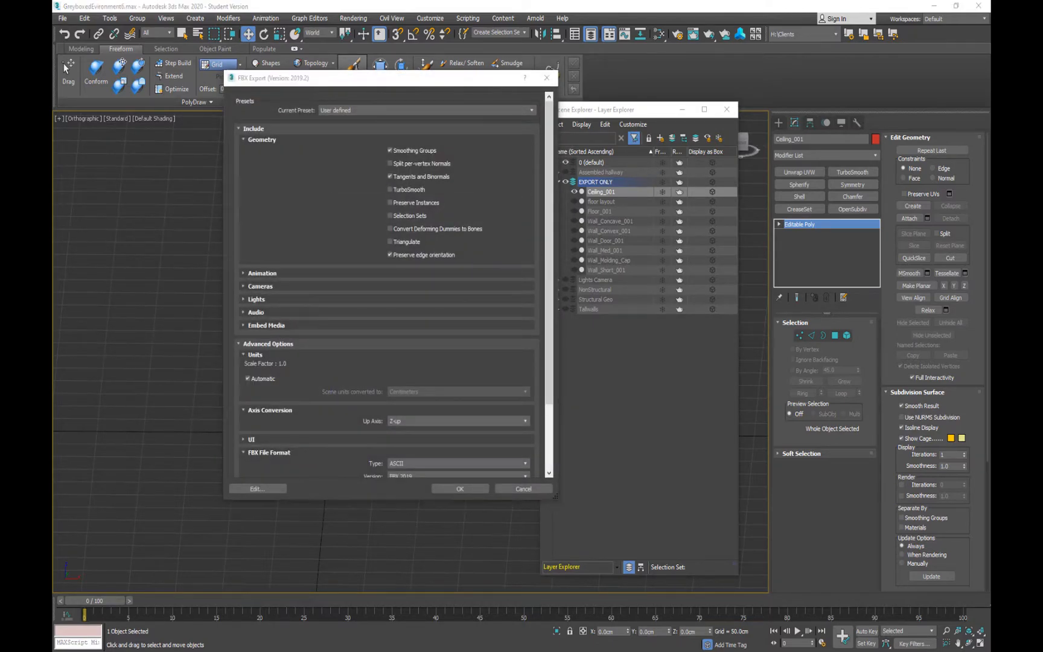
left_click(461, 489)
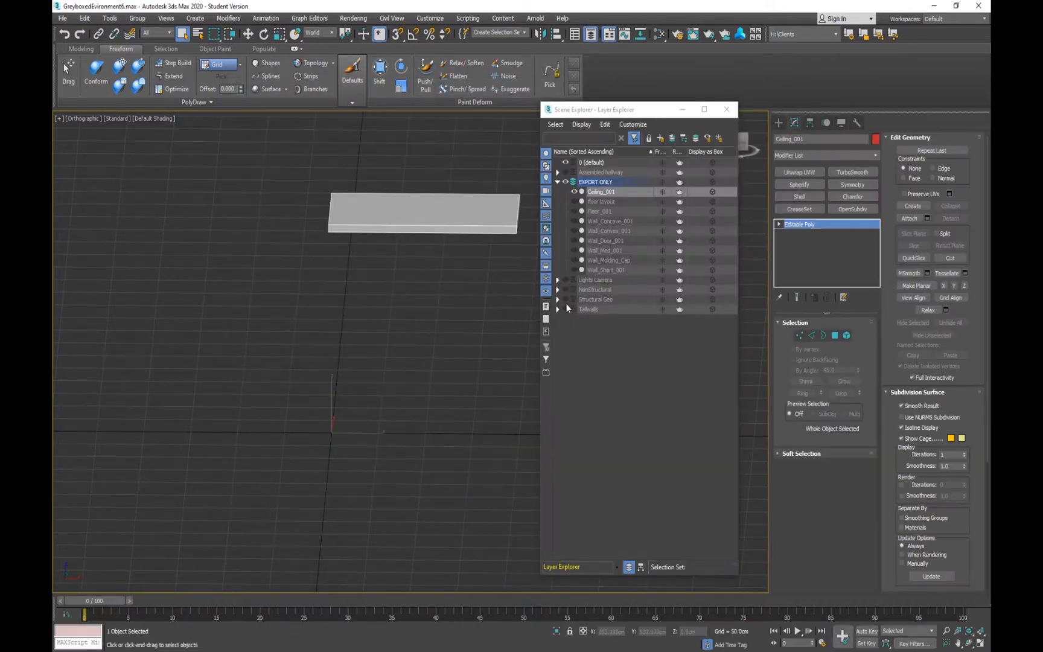
- Hide Ceiling_001 and show the floor layout object in its place
left_click(575, 192)
left_click(575, 202)
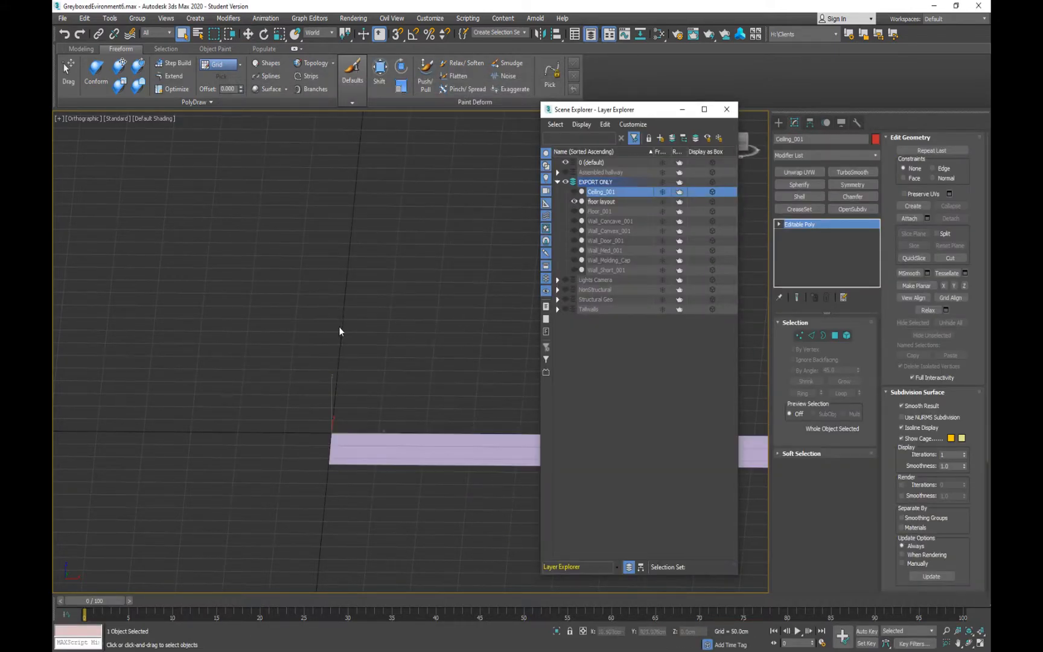
left_click(63, 18)
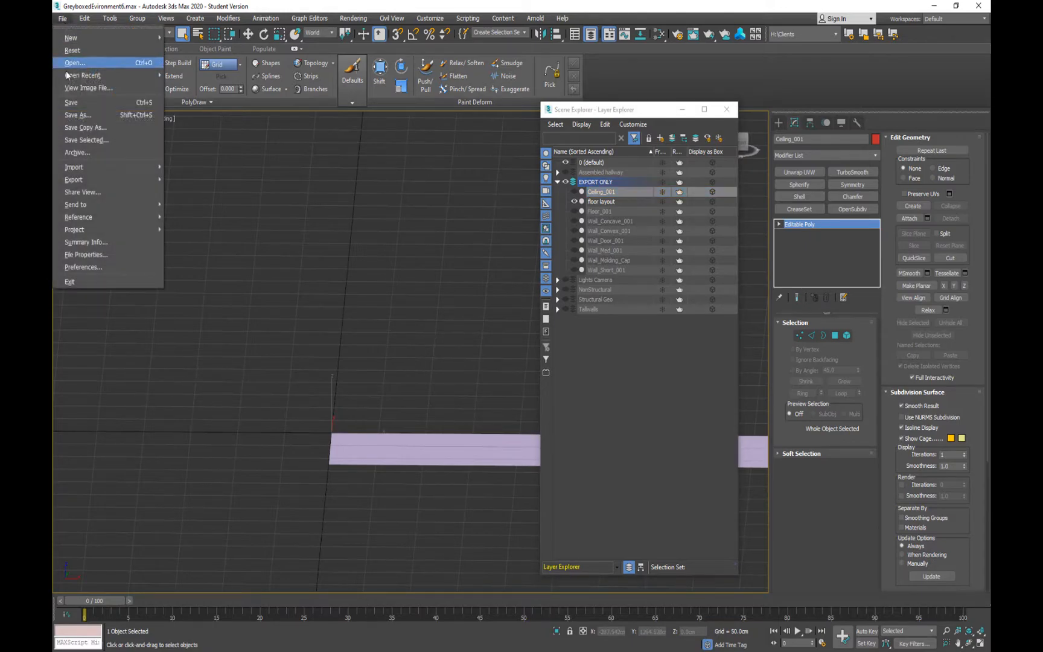
mouse_move(75, 180)
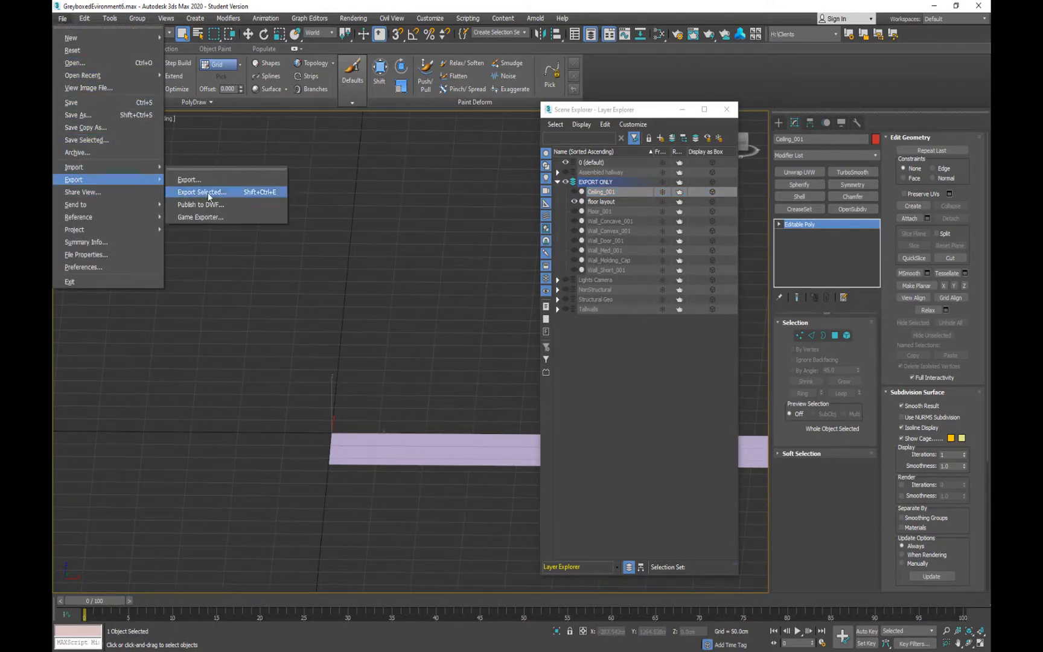
left_click(384, 307)
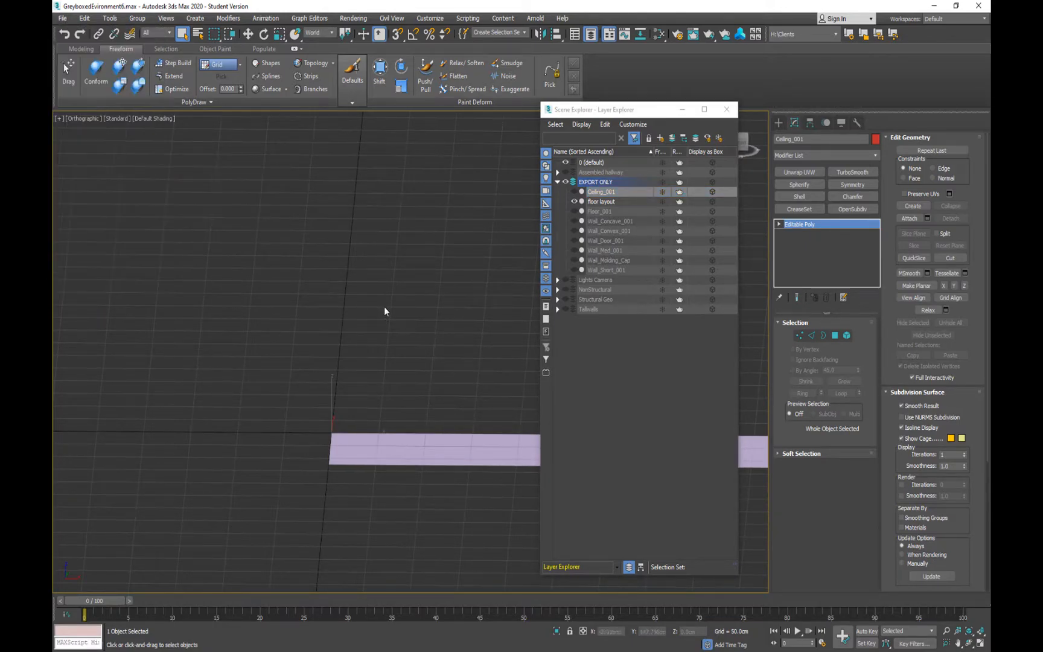
- Select the floor layout object and examine its shape from an angle
left_click(422, 451)
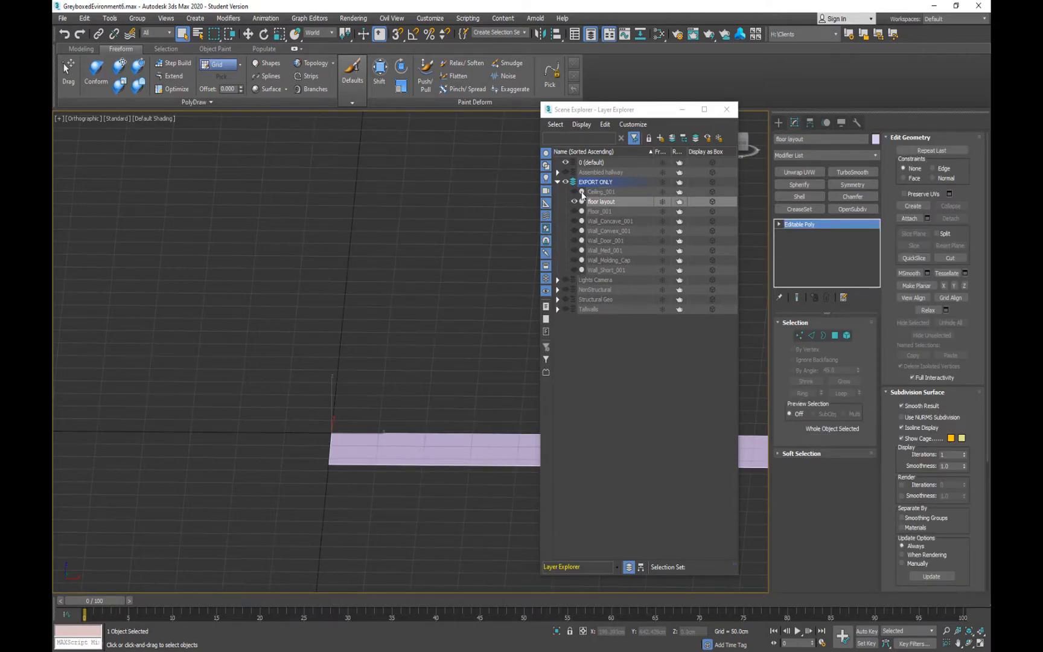
middle_click_drag(482, 438, 323, 387, "alt")
left_click_drag(309, 323, 399, 422)
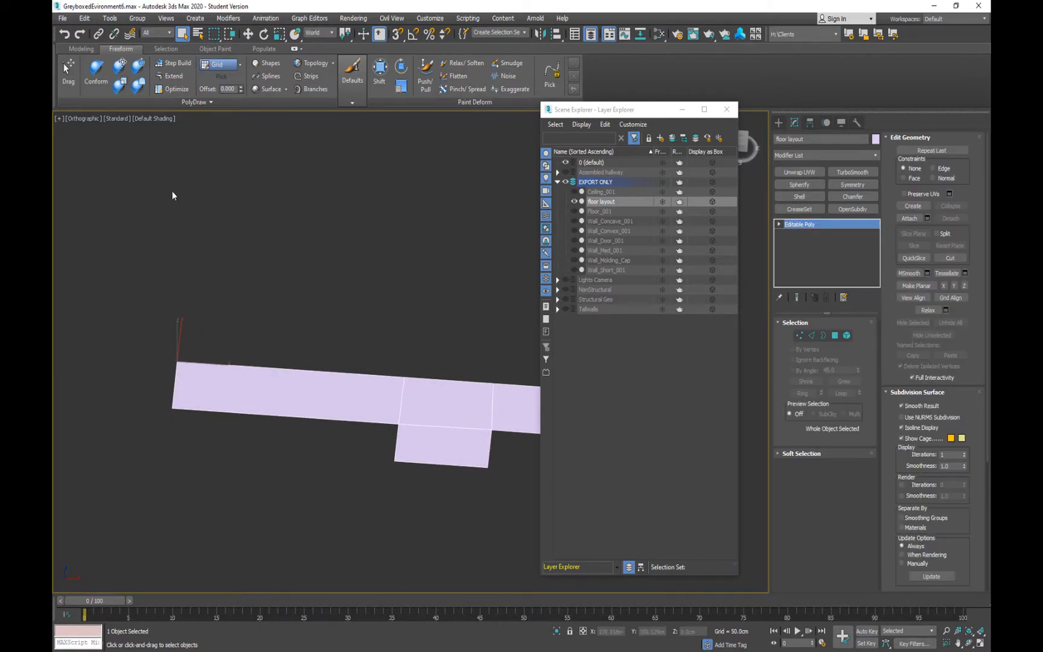
- Export only the selected floor layout to the Assets folder as an FBX named floor_layout, with the current export settings
left_click(62, 18)
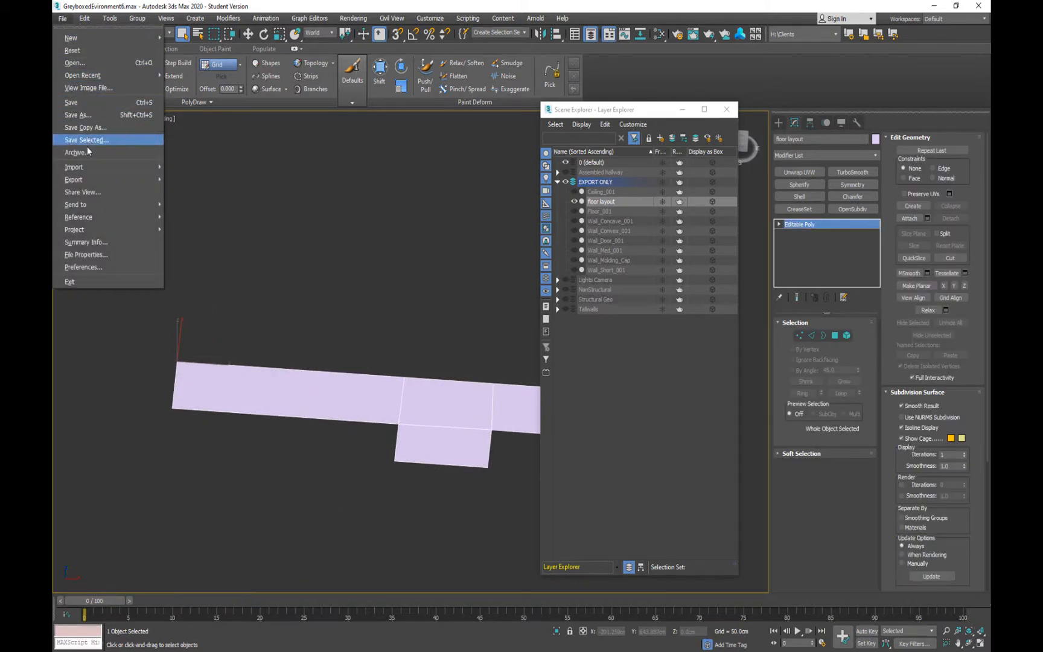
mouse_move(89, 180)
left_click(212, 194)
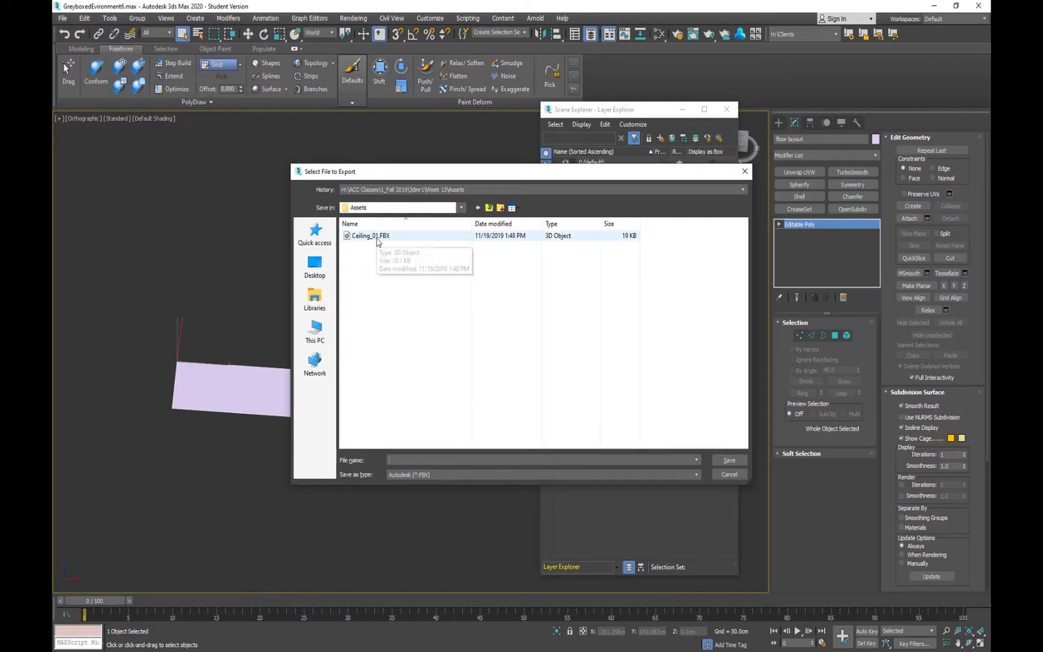
left_click(431, 457)
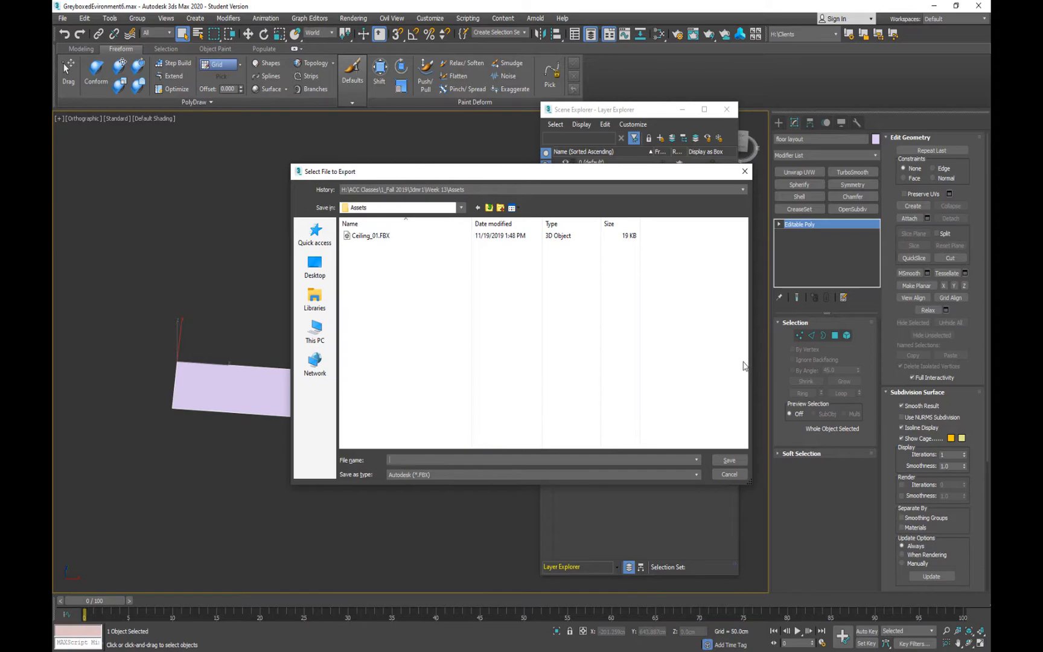
left_click_drag(754, 373, 561, 373)
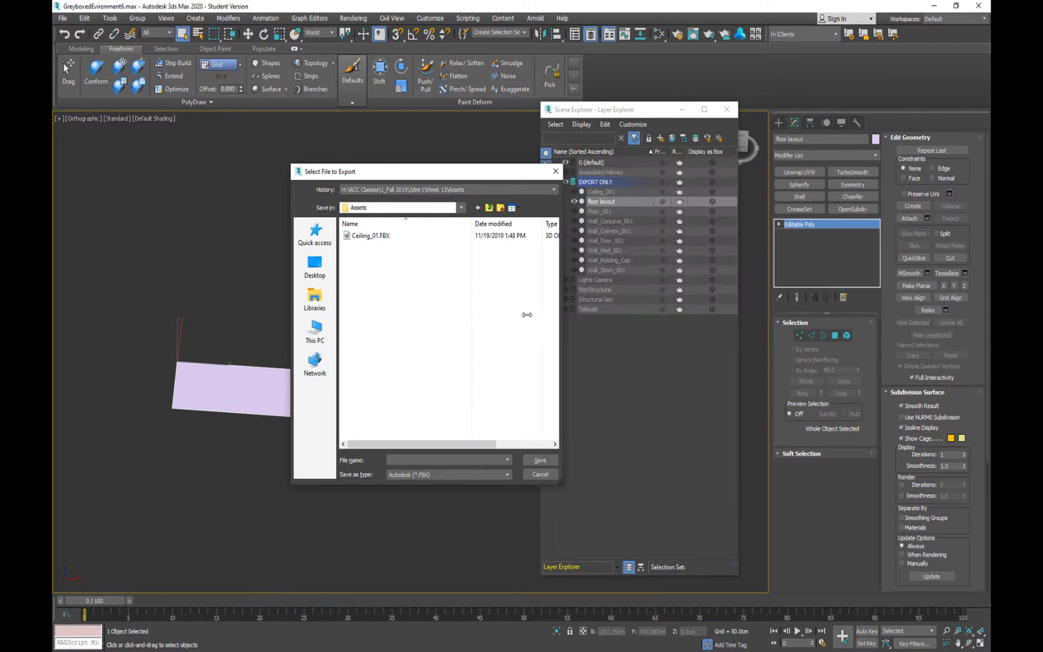
left_click(603, 203)
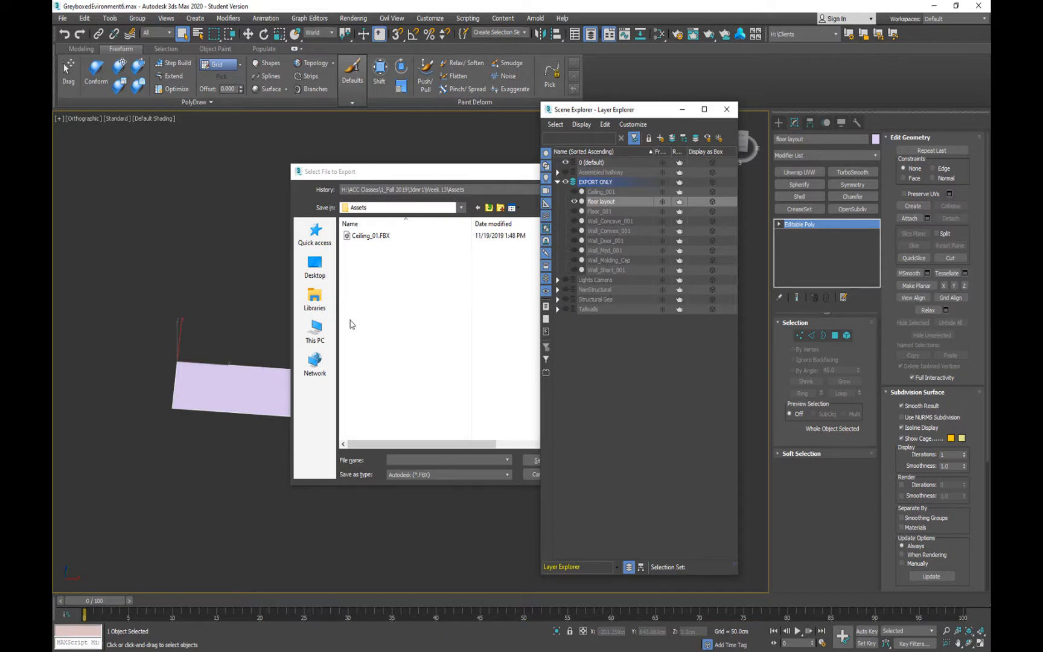
left_click(396, 458)
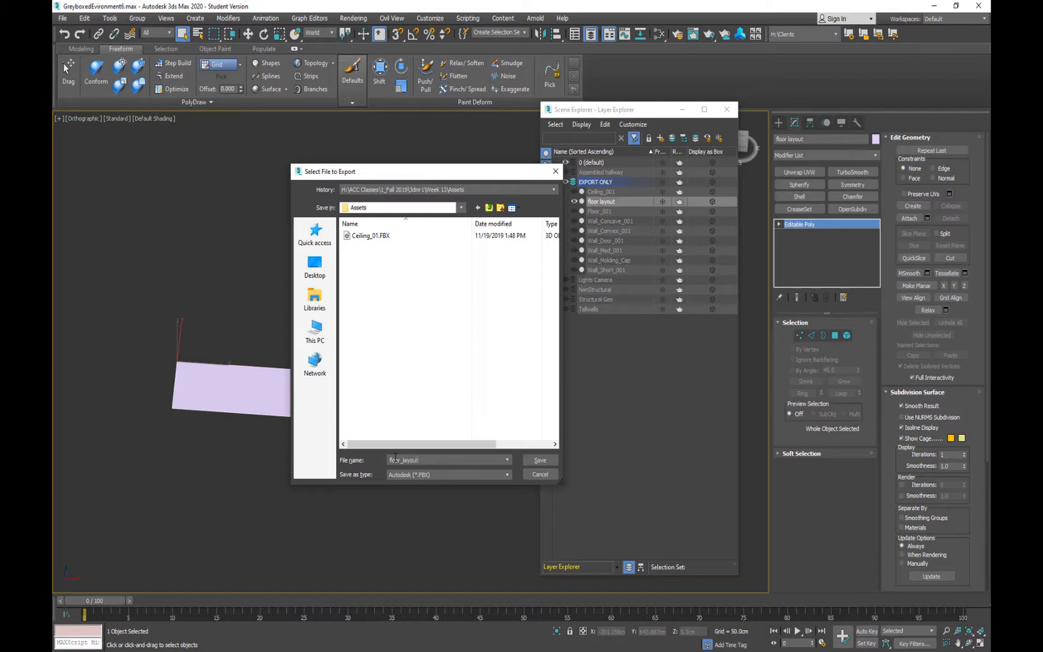
key("Return")
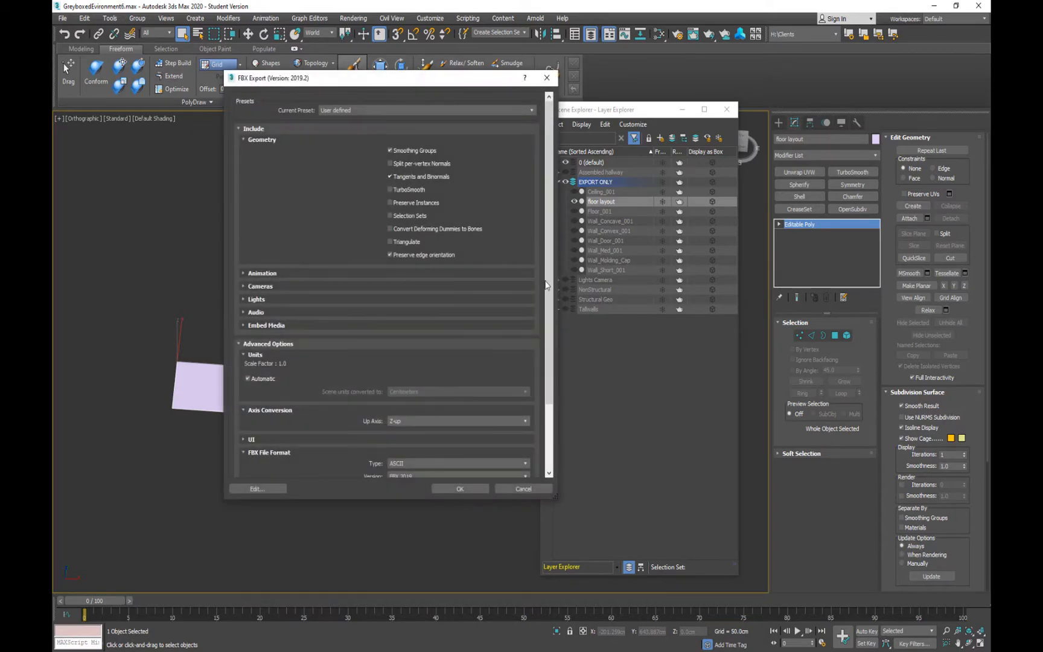
left_click(462, 489)
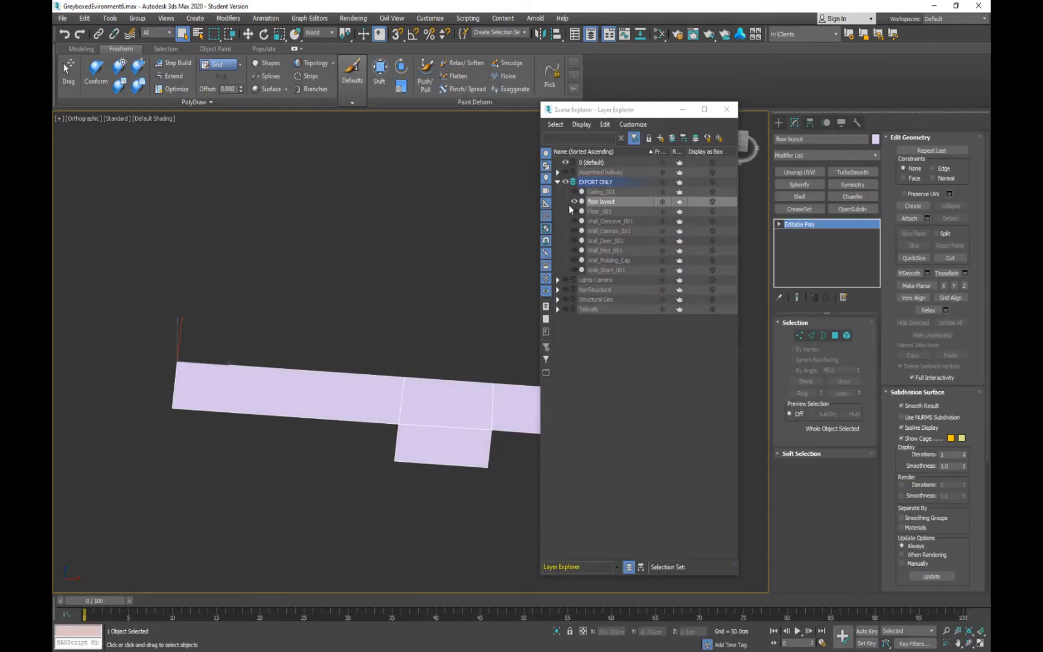
- Hide the floor layout, then show and select Floor_001 in its place
left_click(574, 202)
left_click(574, 211)
left_click(594, 213)
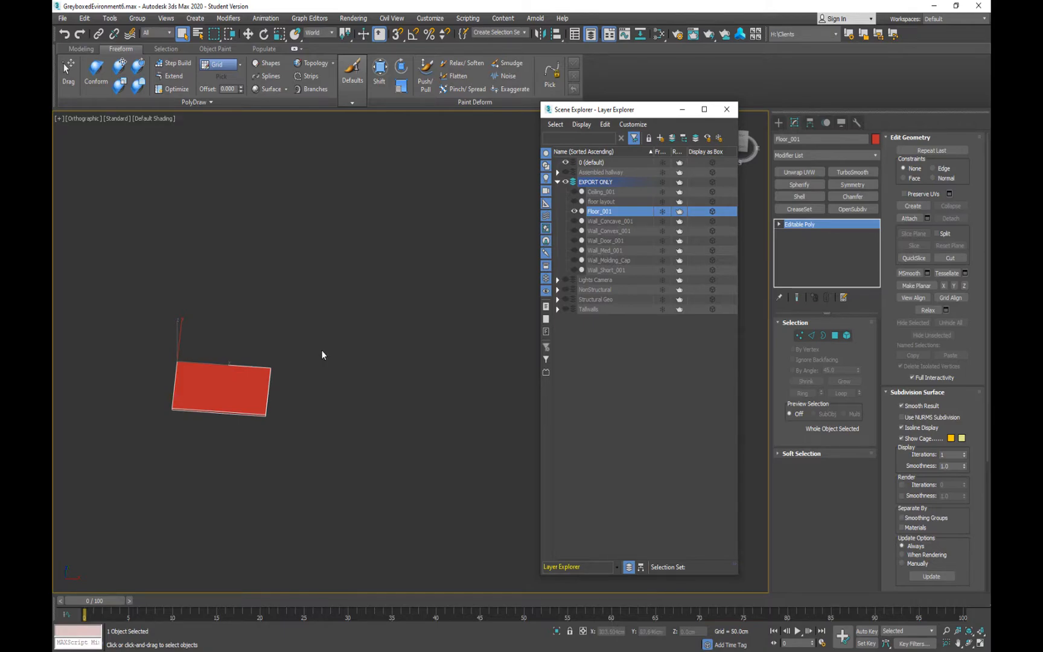
key("ctrl+e")
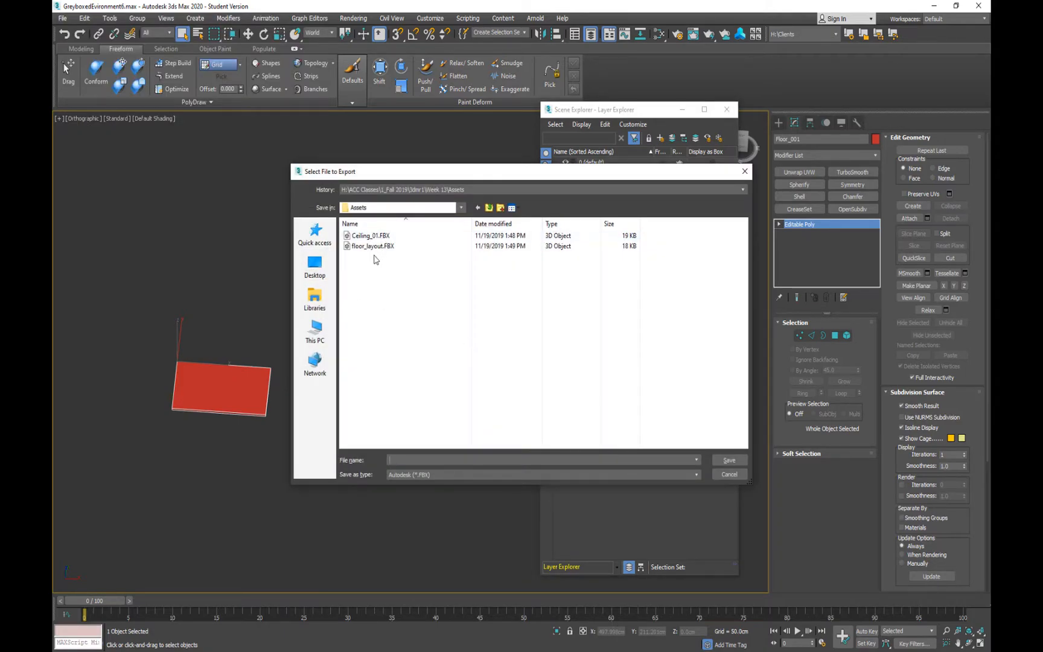
left_click(745, 174)
- Copy the object name Floor_001 and export only that floor piece to the Assets folder as FBX under the copied name
left_click(601, 211)
key("ctrl+c")
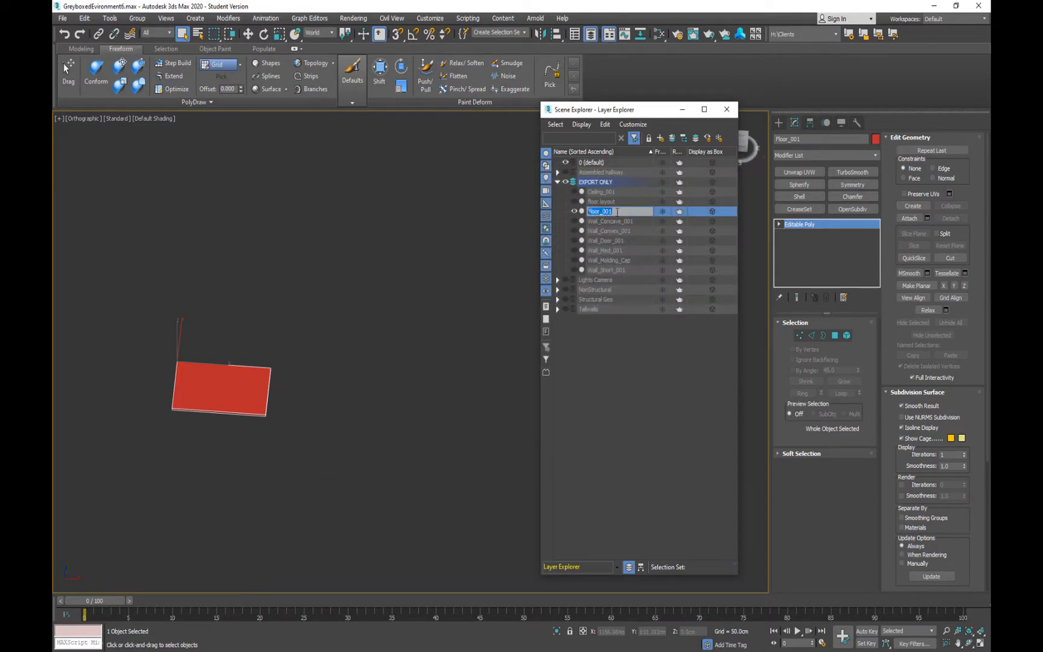
left_click(616, 240)
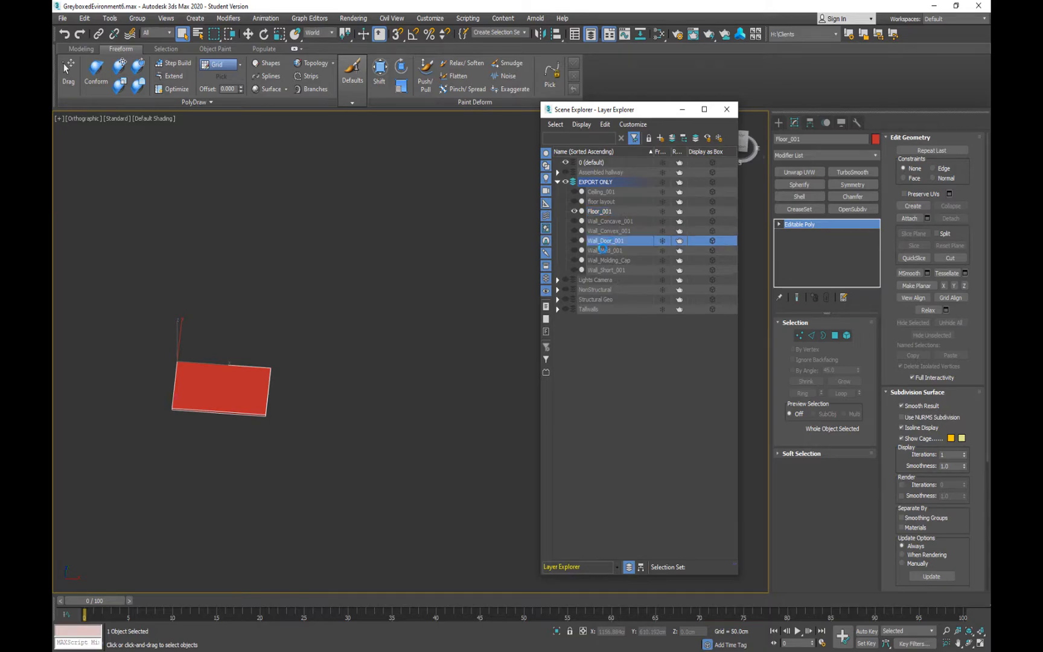
left_click(600, 212)
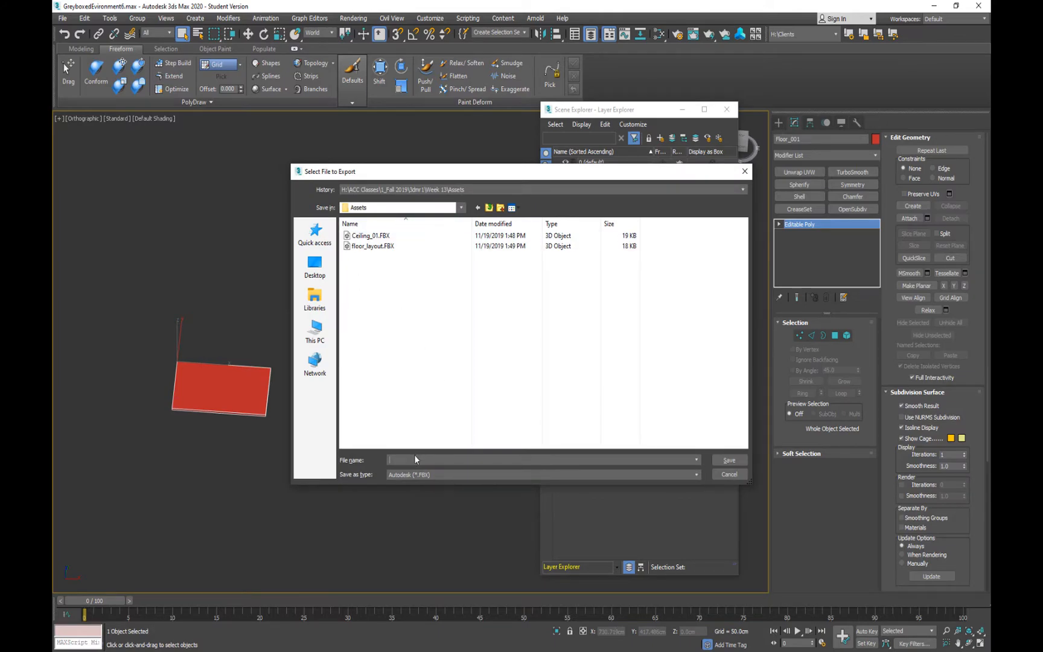
key("ctrl+v")
left_click(733, 461)
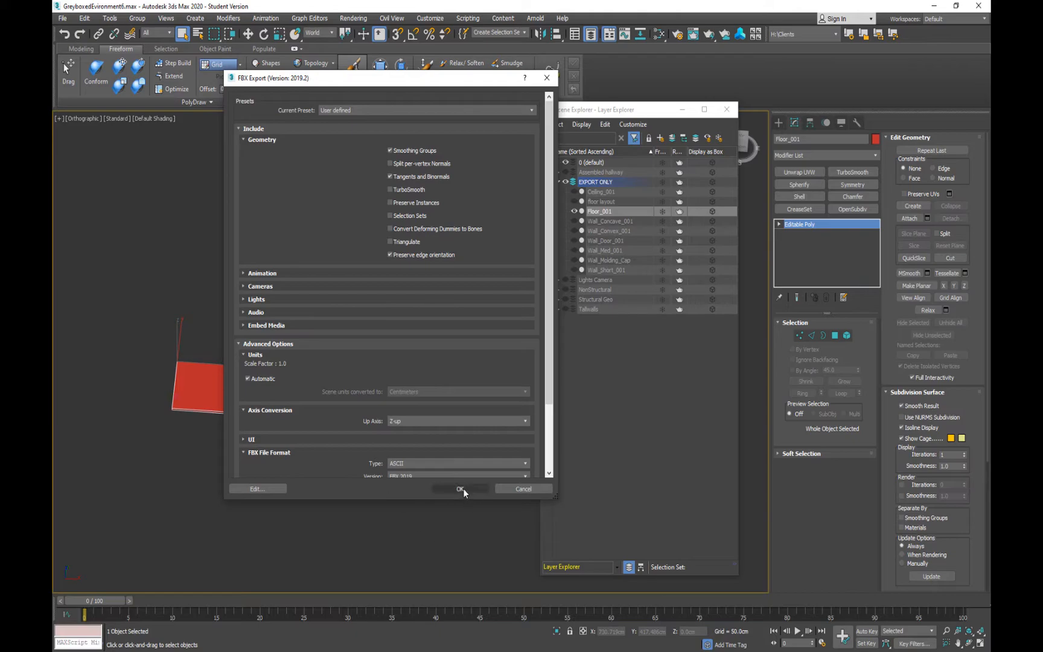
left_click(460, 489)
- Hide Floor_001, show Wall_Concave_001 in its place and copy the wall's object name
left_click(574, 211)
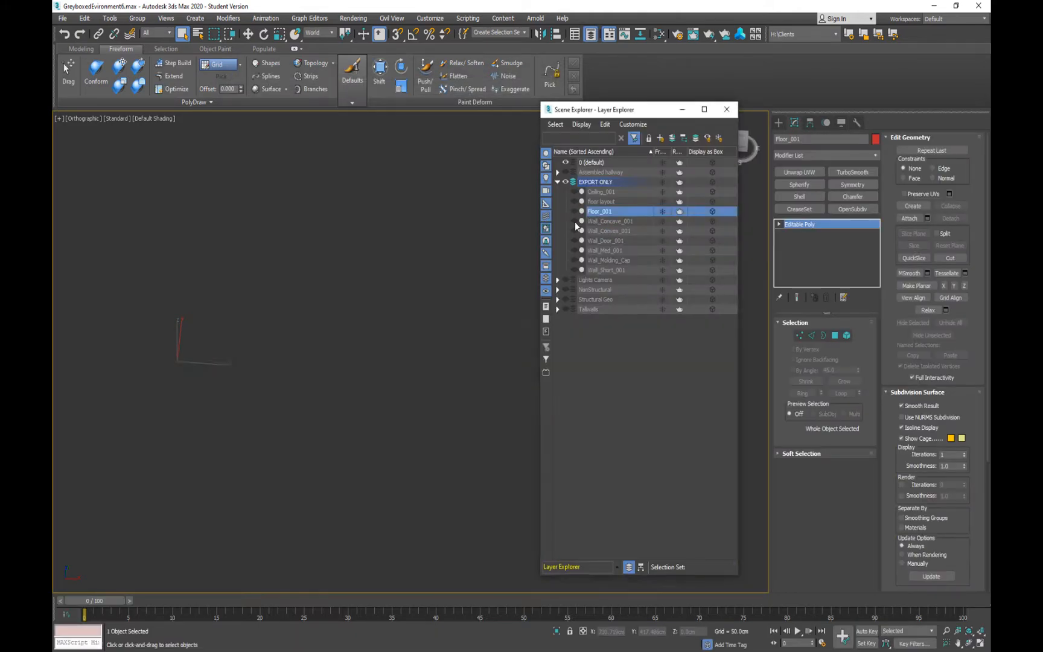
left_click(575, 221)
left_click(609, 221)
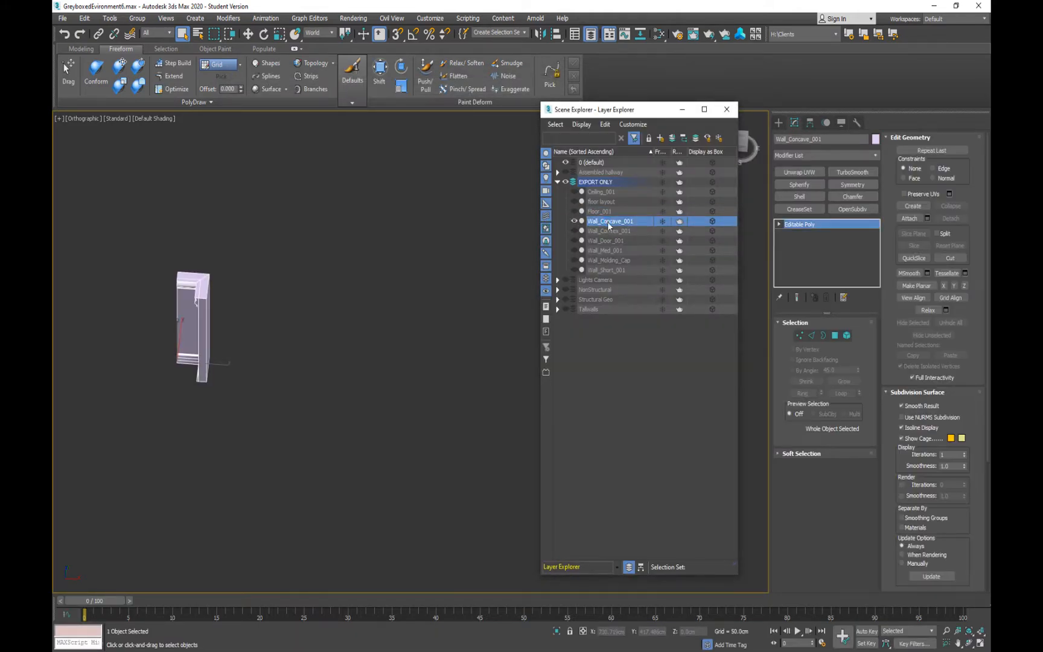
key("F2")
key("ctrl+c")
left_click(637, 241)
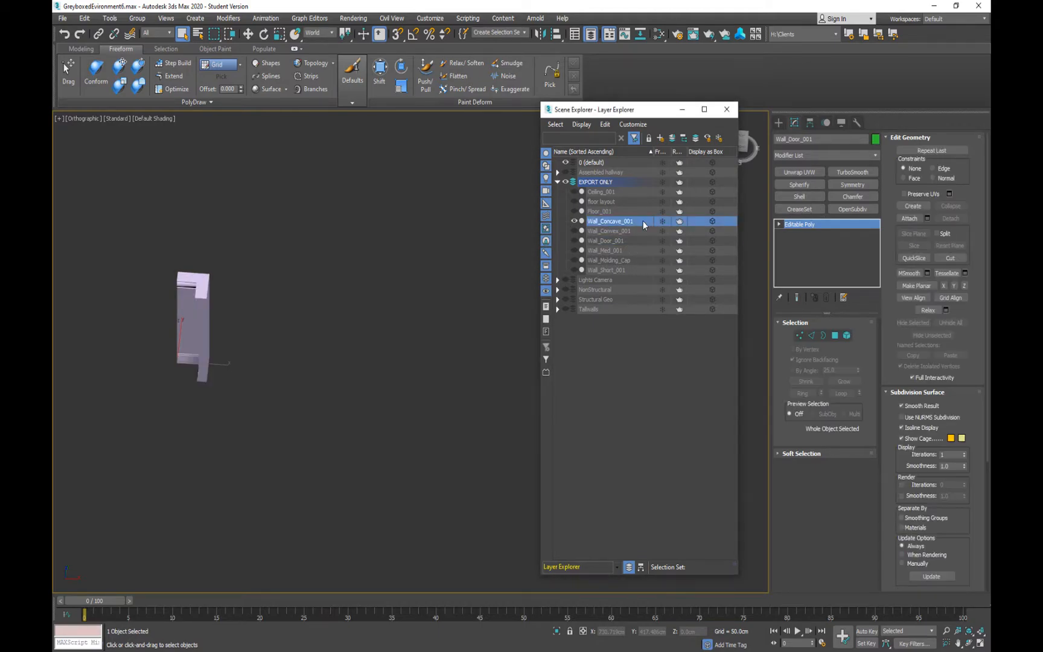
- Export only the selected concave wall to the Assets folder as an FBX named Wall_Concave_001, with the current export settings
left_click(62, 18)
left_click(302, 213)
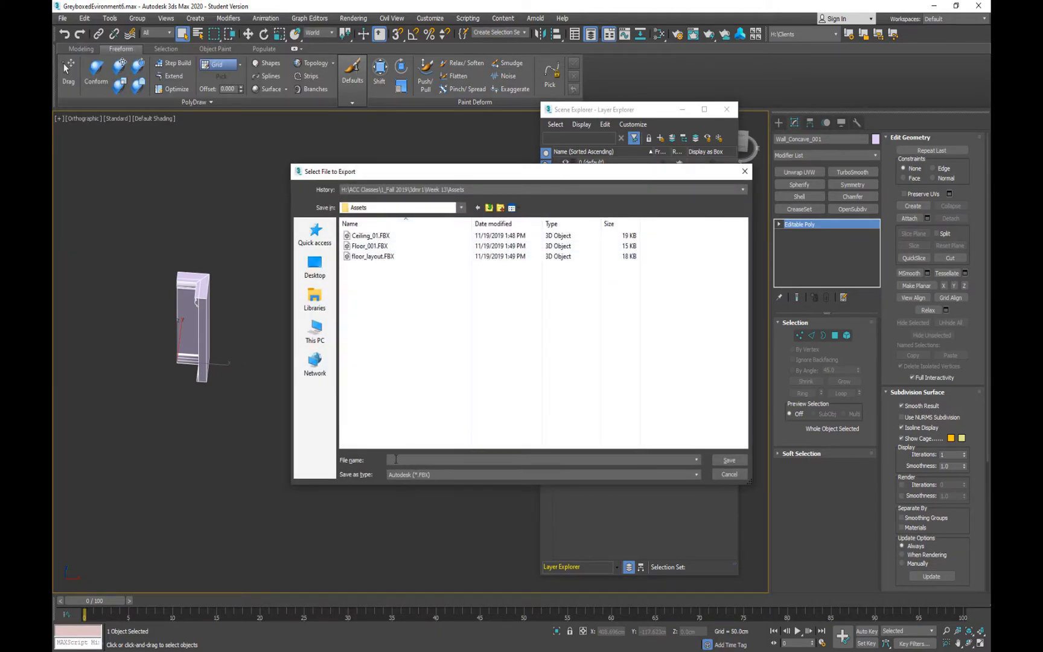
key("ctrl+v")
left_click(728, 461)
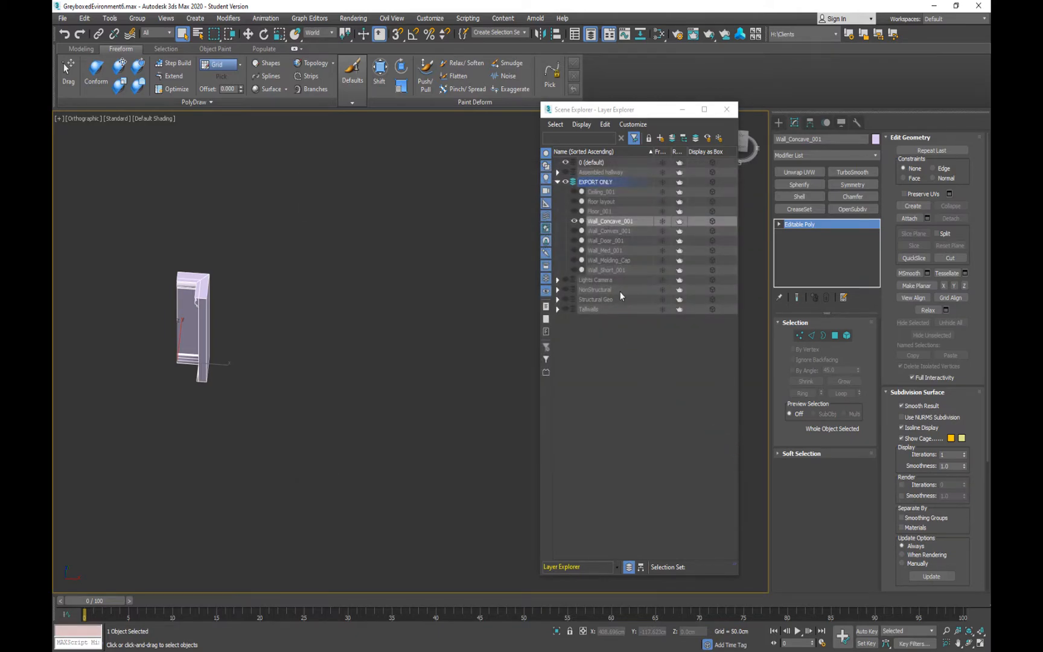
left_click(460, 489)
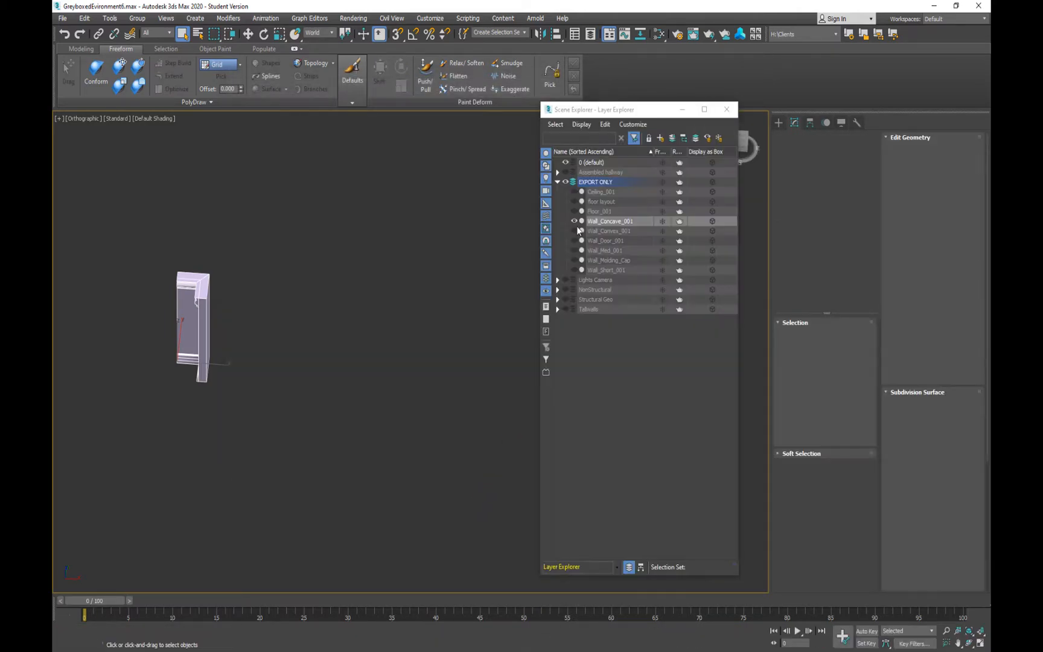
- Hide Wall_Concave_001, show Wall_Convex_001 in its place and copy its object name, keeping the convex wall selected
left_click(574, 221)
left_click(574, 231)
left_click(615, 233)
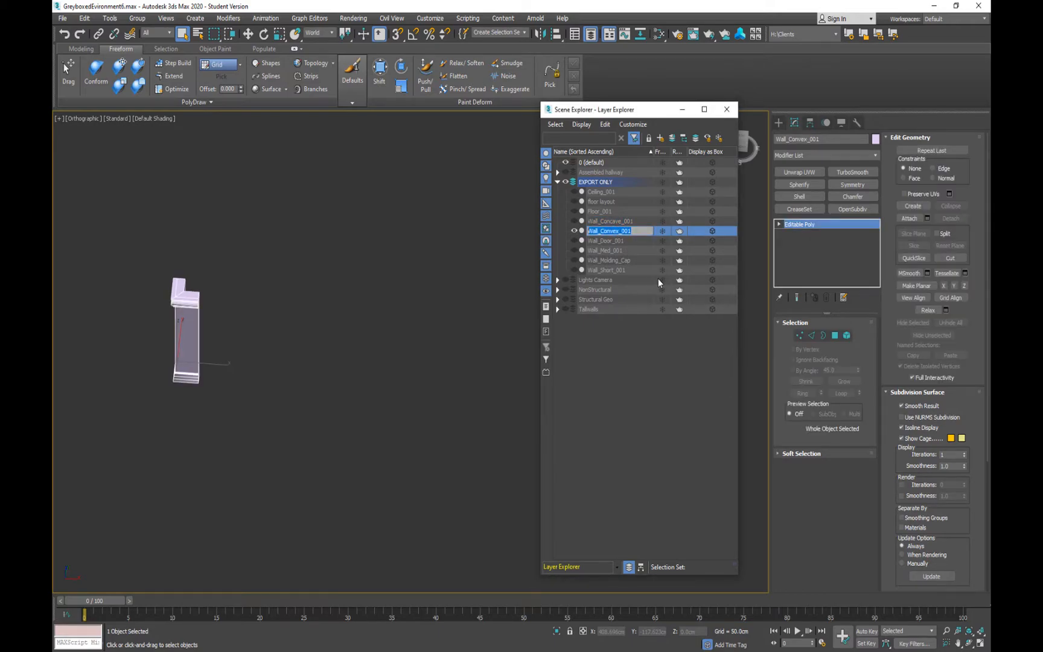
left_click(639, 270)
left_click(631, 231)
- Export only the selected convex wall to the Assets folder as an FBX named Wall_Convex_001, keeping the current export settings
key("ctrl+shift+s")
key("Escape")
key("ctrl+shift+e")
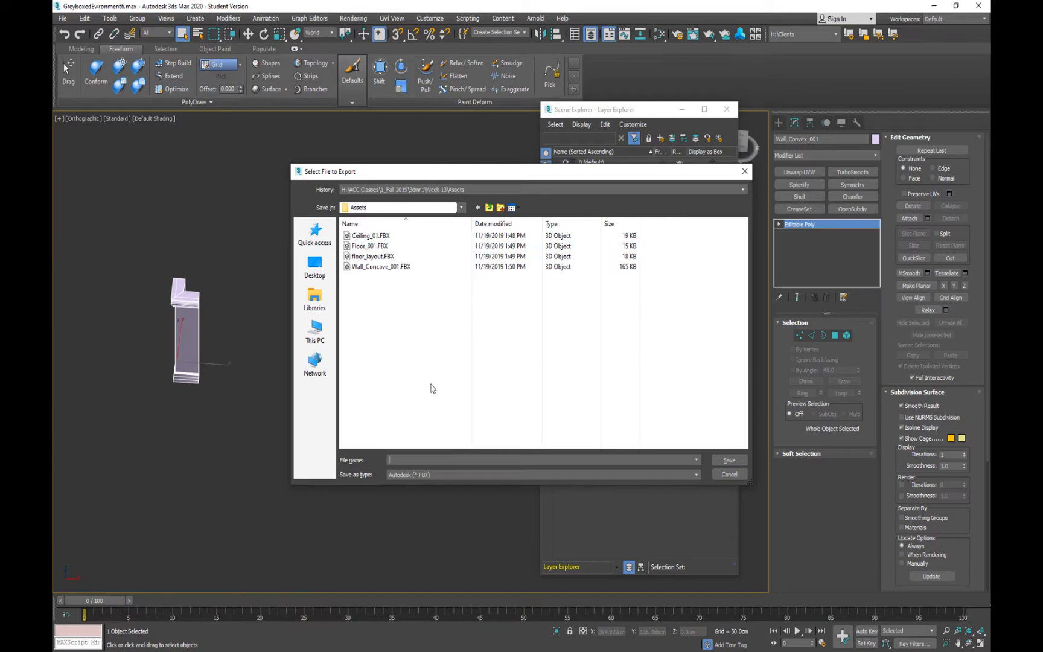
type("Wall_Convex_001")
key("Return")
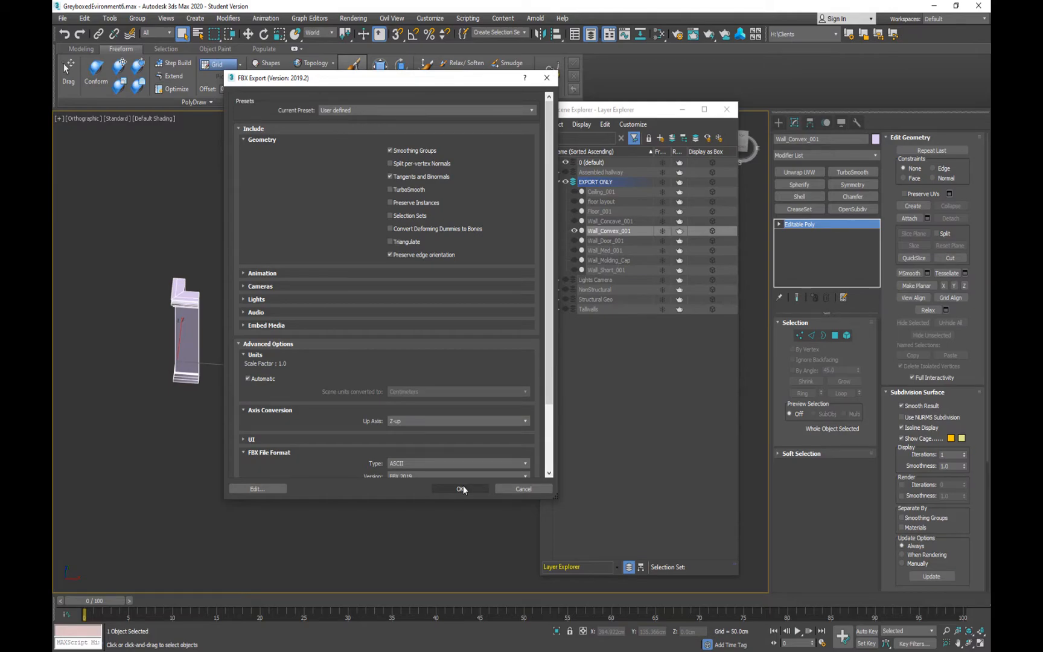
left_click(462, 489)
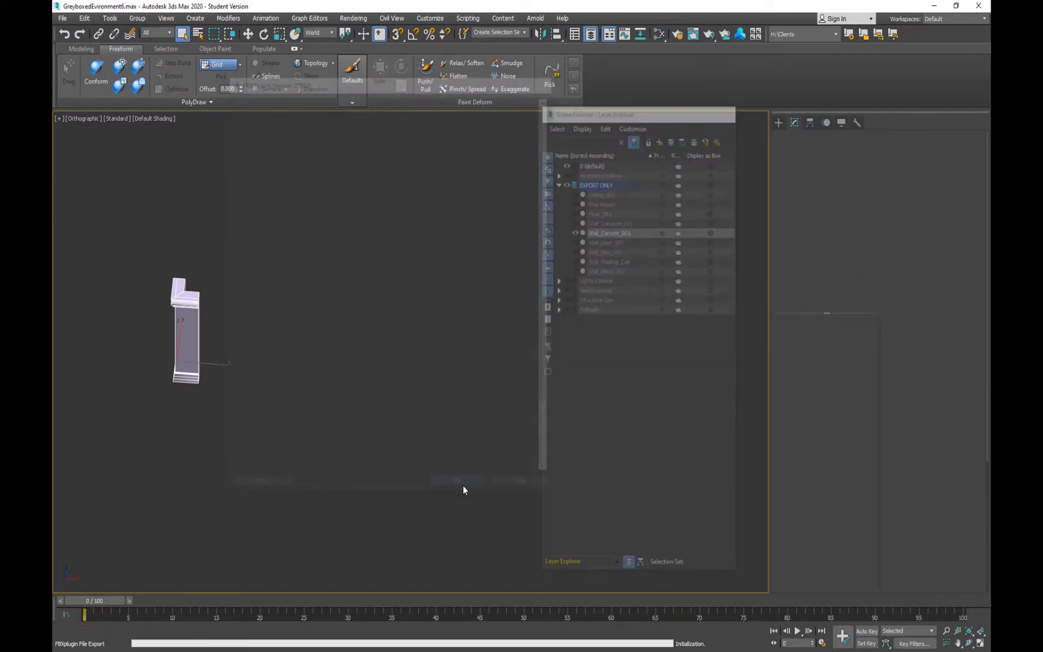
- Hide Wall_Convex_001, show Wall_Door_001 in its place and copy its object name, leaving the door wall selected
left_click(590, 241)
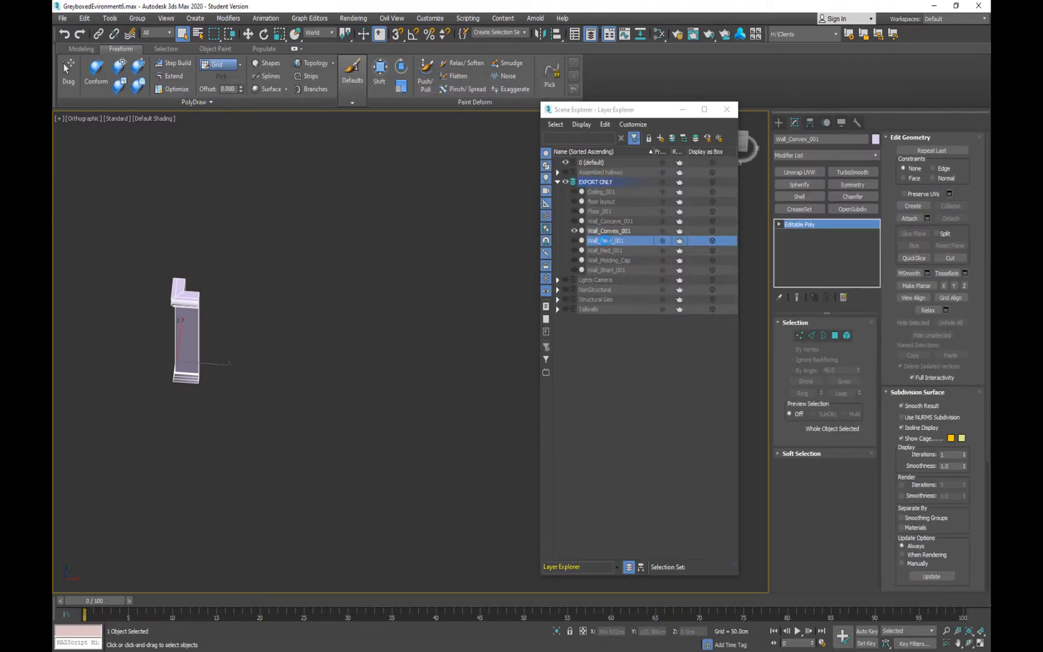
left_click(574, 231)
left_click(574, 240)
left_click(607, 239)
key("ctrl+c")
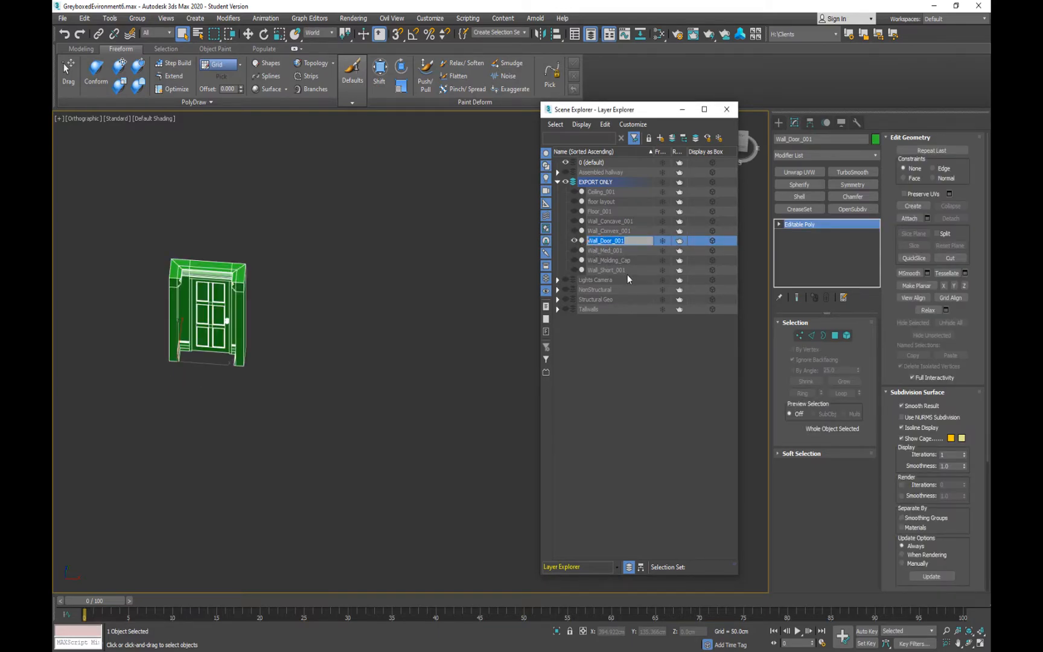
left_click(631, 251)
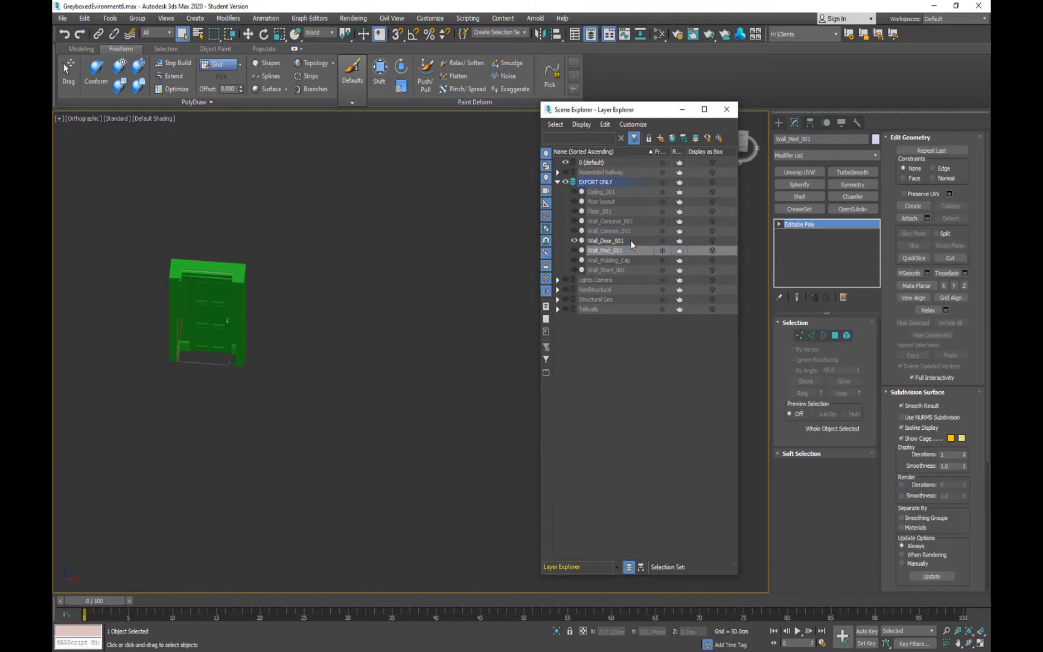
left_click(631, 241)
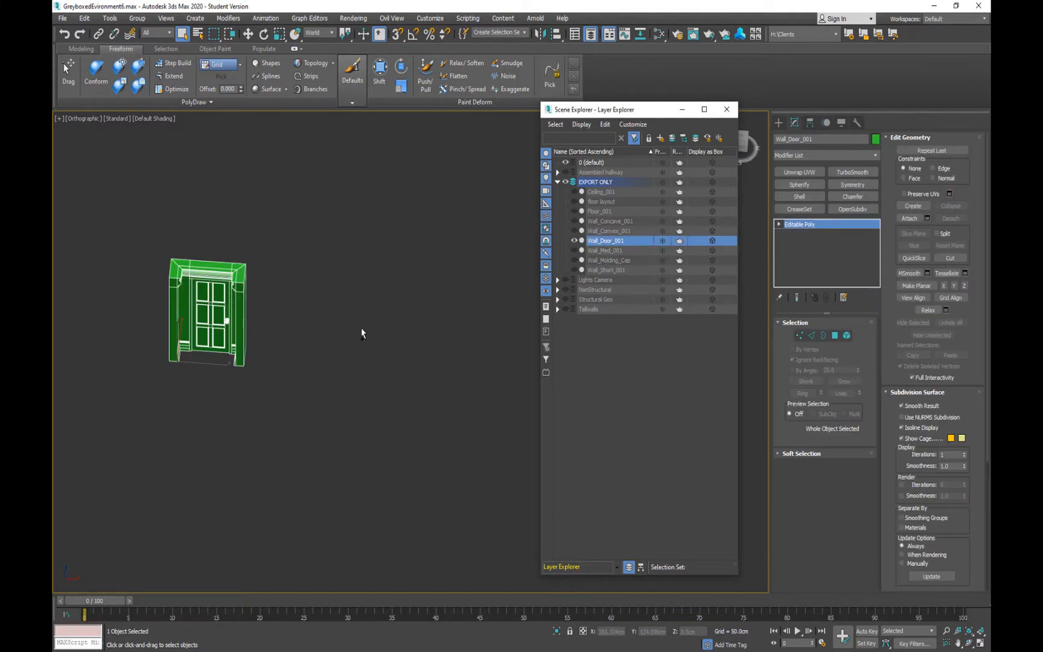
- Export only the selected door wall to the Assets folder as an FBX under the copied name Wall_Door_001
key("ctrl+e")
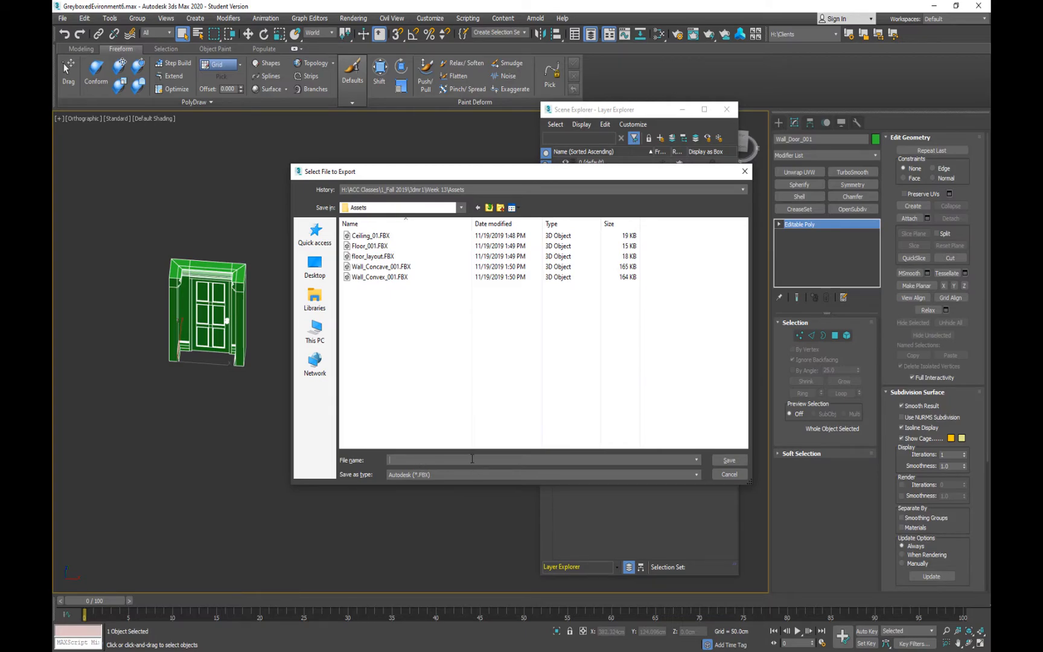
key("ctrl+v")
left_click(720, 461)
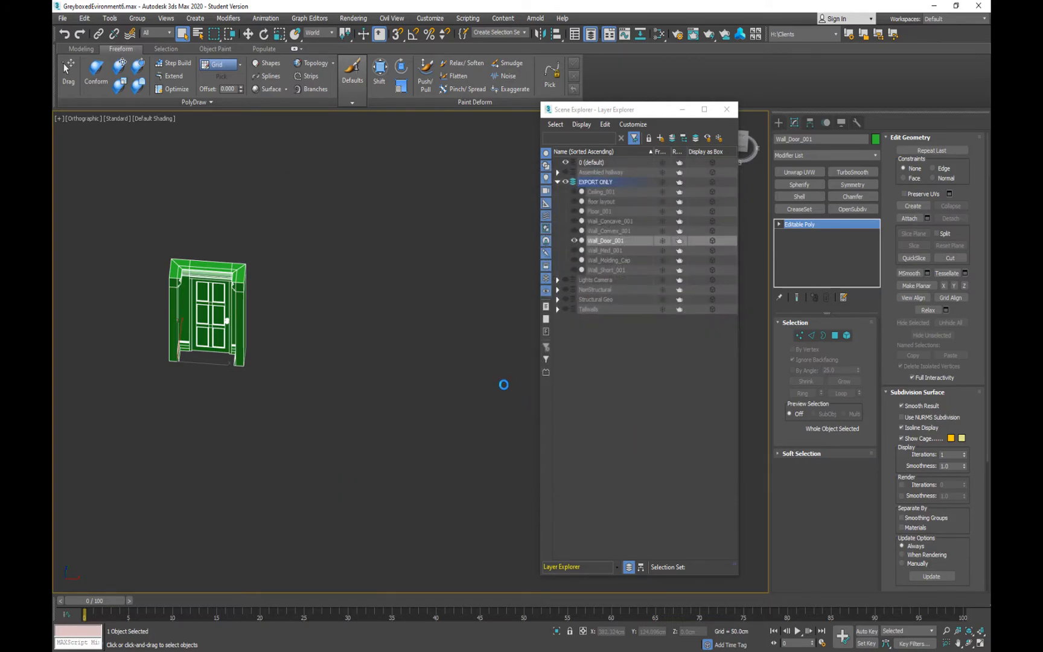
left_click(477, 489)
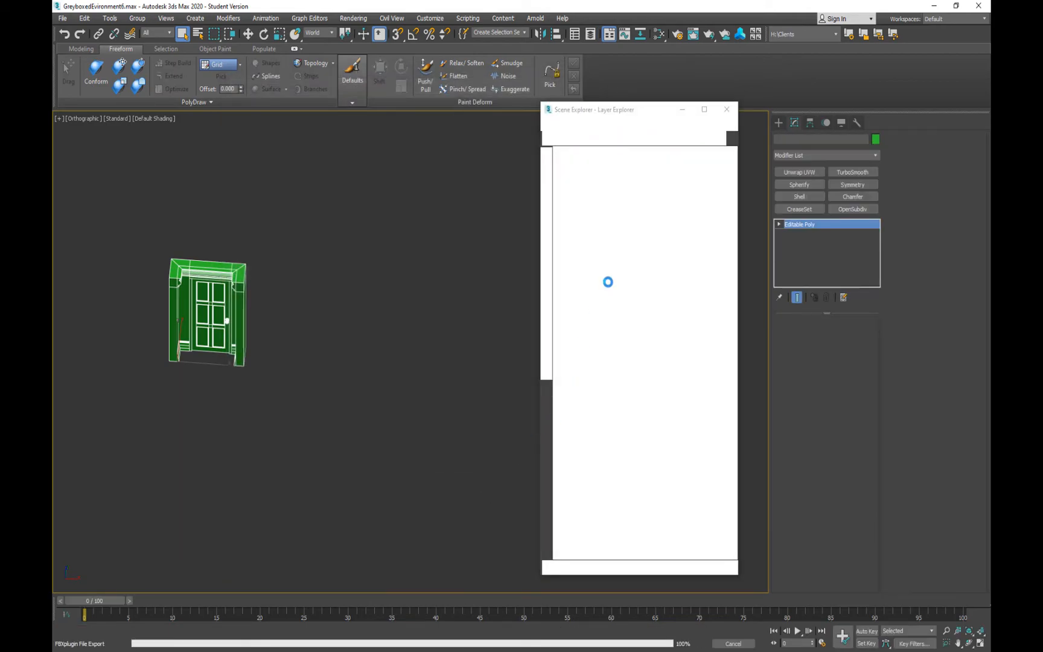
- Hide Wall_Door_001, show Wall_Med_001 in its place and copy its object name, leaving the medium wall selected
left_click(596, 250)
left_click(574, 241)
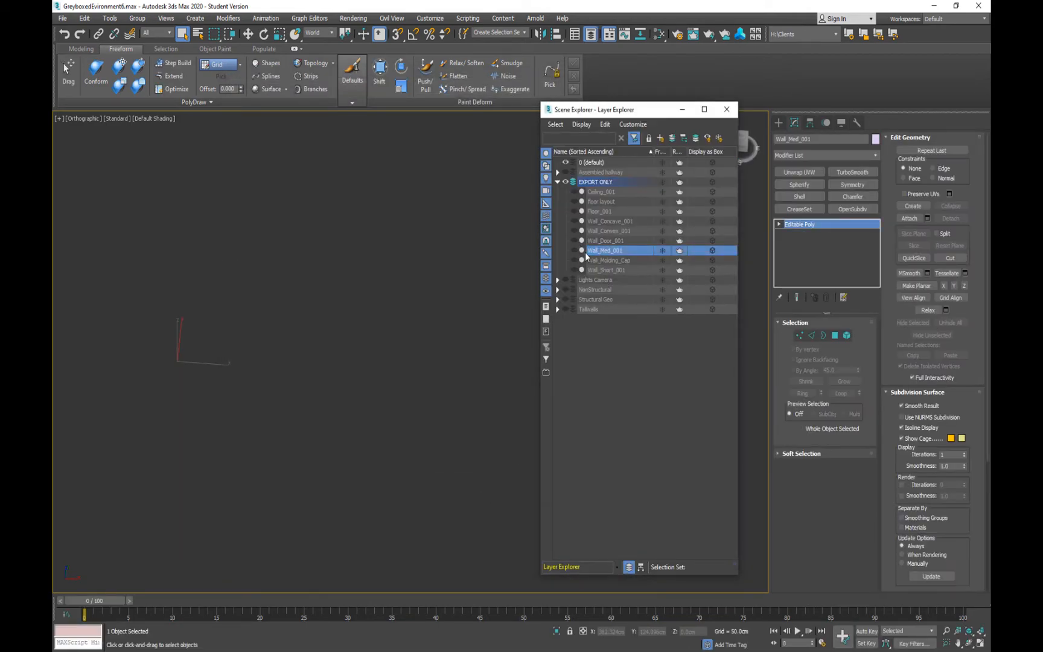
left_click(574, 250)
left_click(622, 251)
key("ctrl+c")
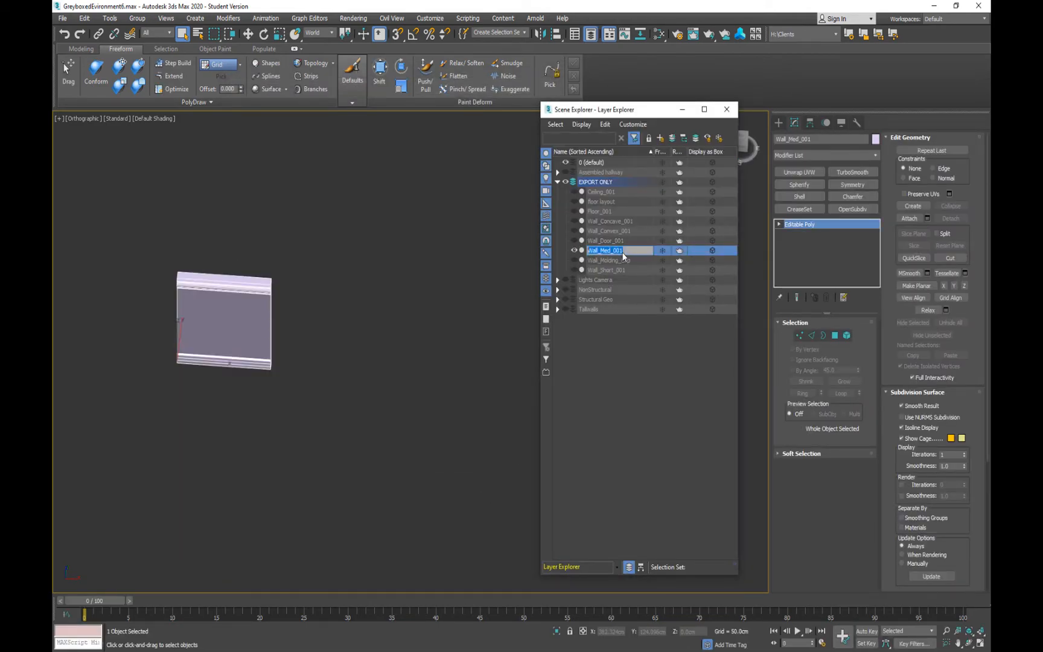
left_click(611, 270)
left_click(611, 251)
- Export only the selected medium wall to the Assets folder as an FBX under the copied name Wall_Med_001
key("ctrl+e")
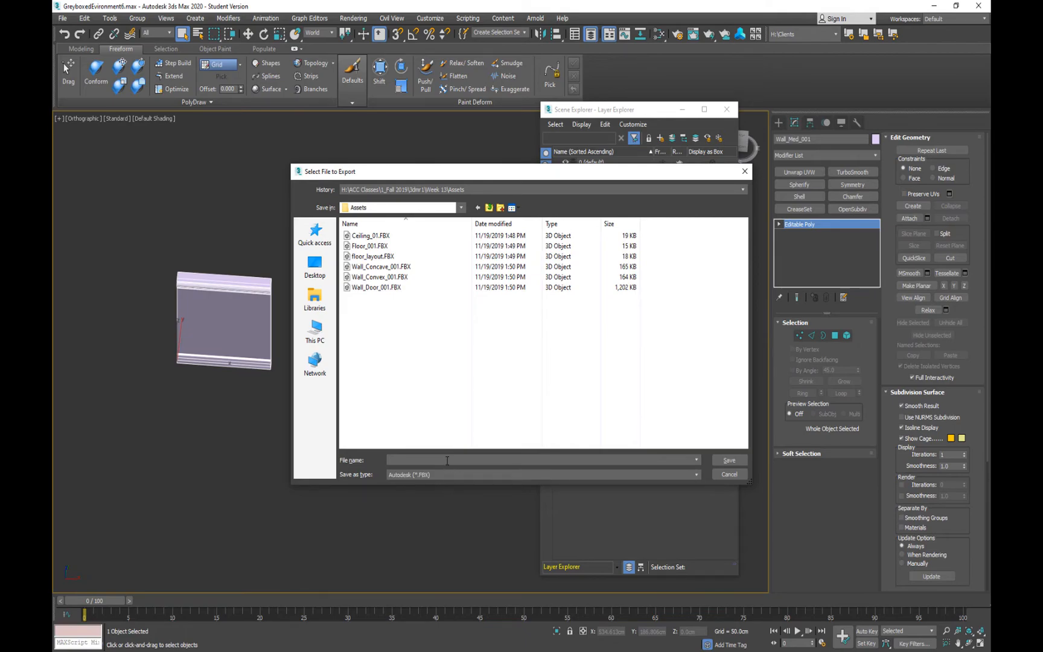
key("ctrl+v")
left_click(729, 460)
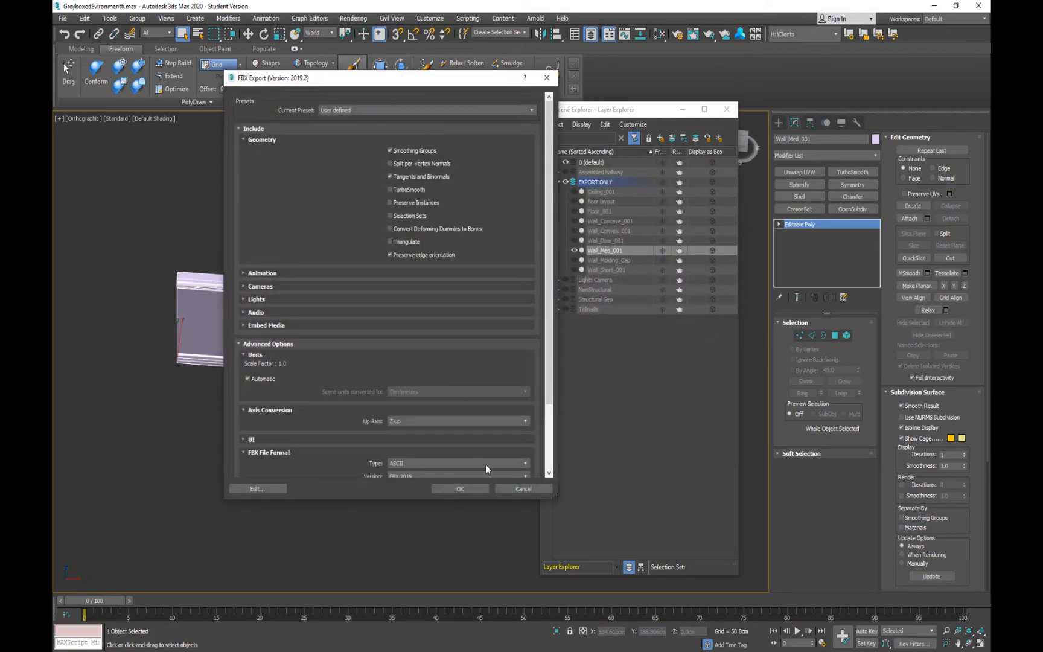
left_click(462, 488)
- Hide Wall_Med_001, show Wall_Molding_Cap in its place and rename the cap to Wall_Molding_Cap_001
left_click(600, 264)
left_click(574, 250)
left_click(574, 260)
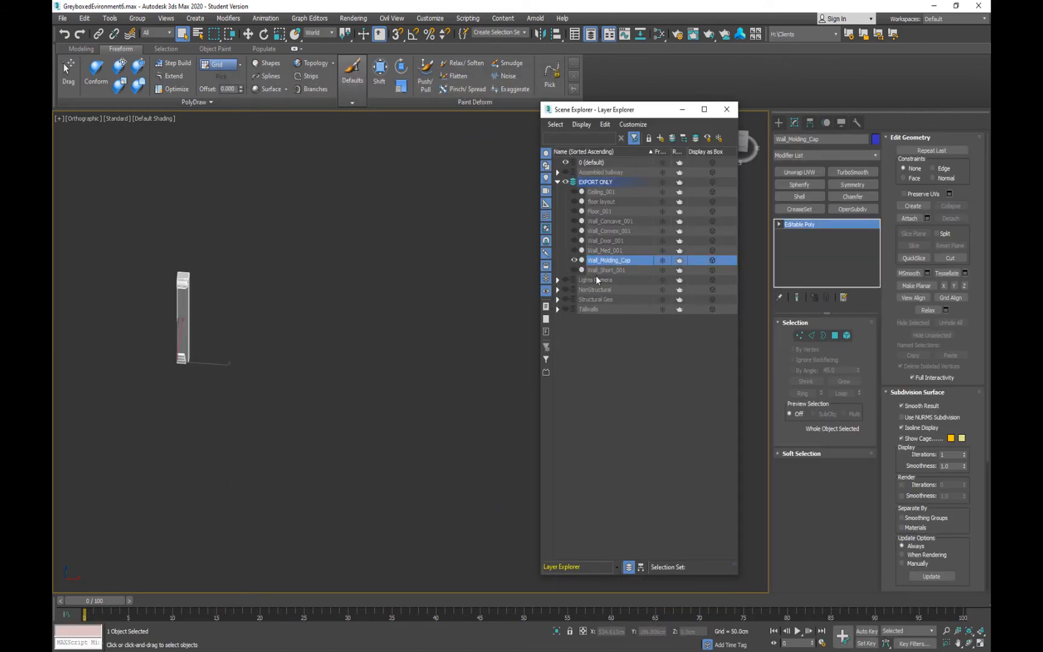
key("F2")
left_click(638, 259)
type("_001")
left_click(627, 291)
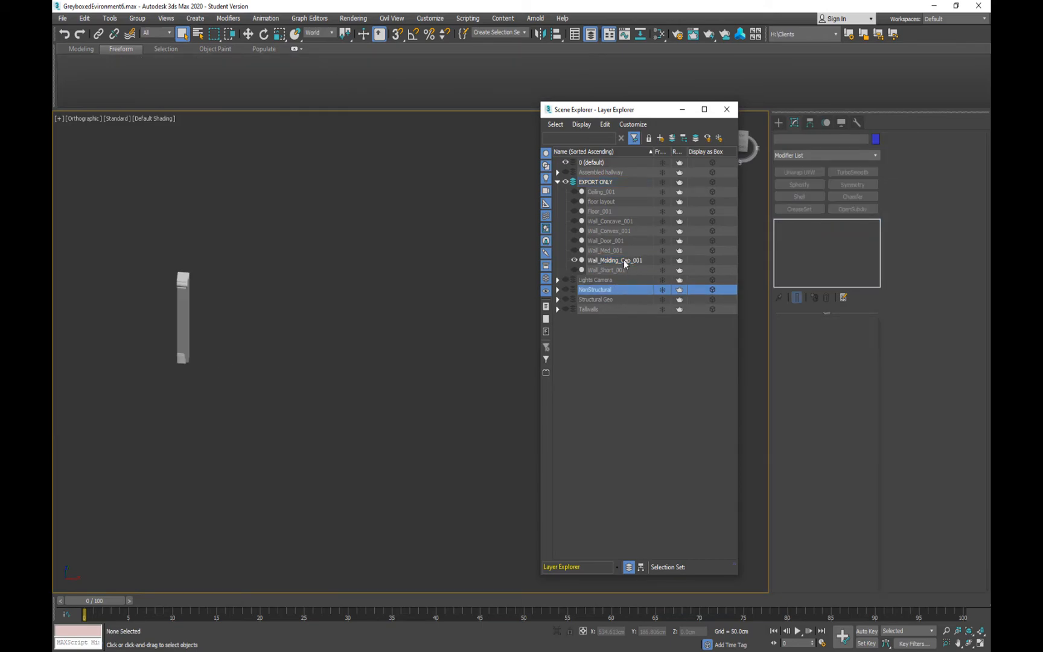
- Select the molding cap and export only it to the Assets folder as an FBX named Wall_Molding_Cap_001
left_click(623, 260)
left_click(269, 232)
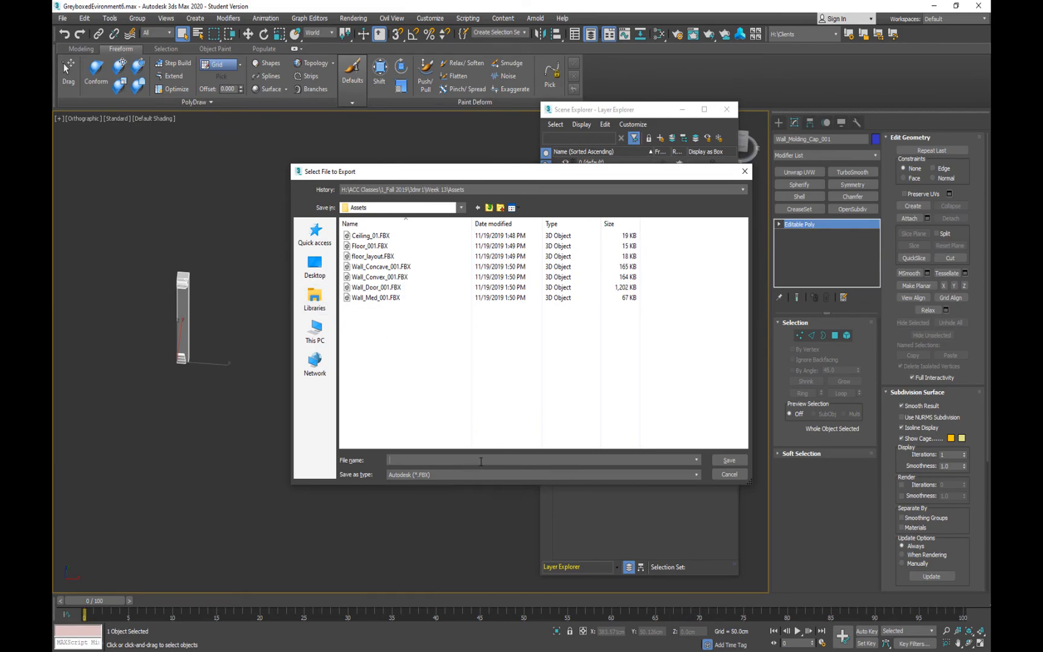
type("Wall_Molding_Cap_001")
key("Return")
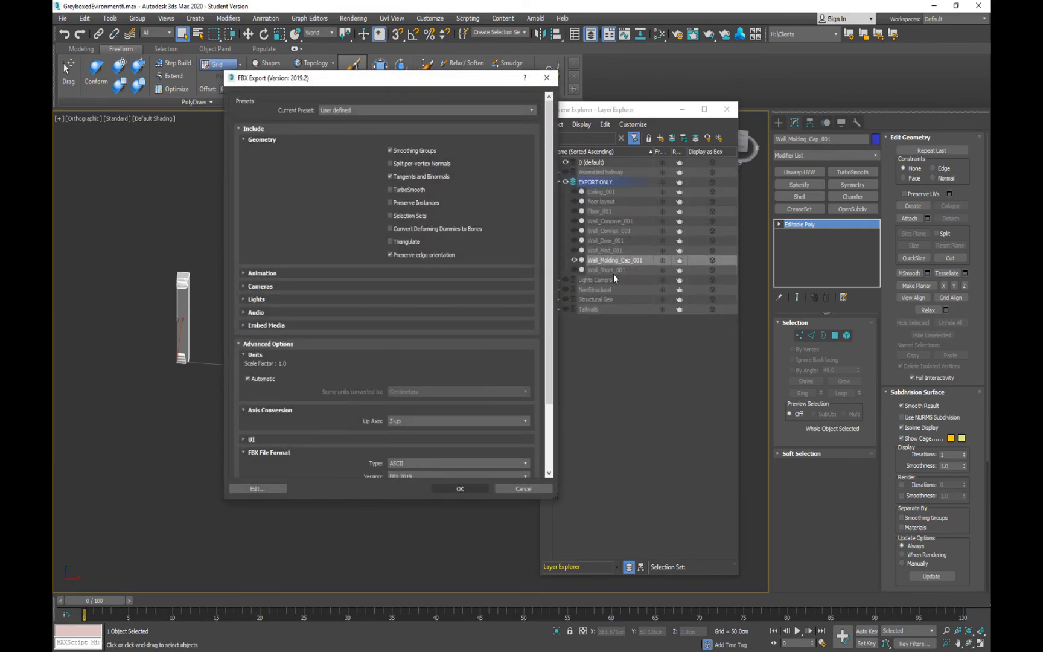
left_click(474, 488)
- Hide the molding cap, show Wall_Short_001 in its place and copy its object name, leaving the short wall selected
left_click(619, 270)
left_click(574, 269)
left_click(574, 269)
left_click(618, 271)
key("ctrl+c")
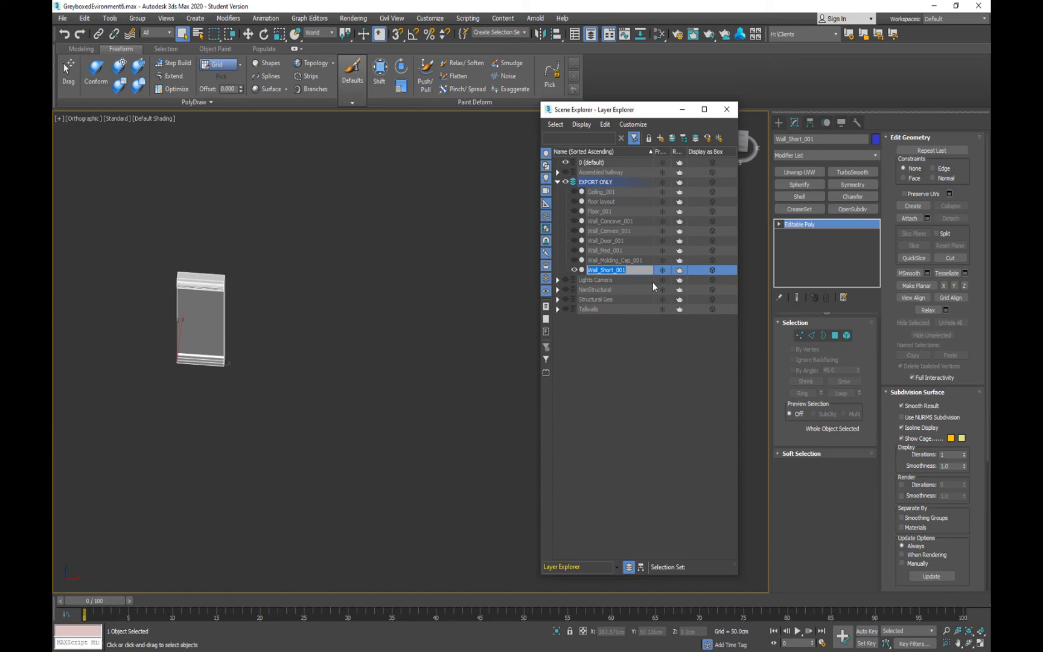
left_click(619, 260)
left_click(617, 272)
- Export only the selected short wall to the Assets folder as an FBX under the copied name Wall_Short_001
left_click(62, 18)
mouse_move(75, 202)
left_click(187, 212)
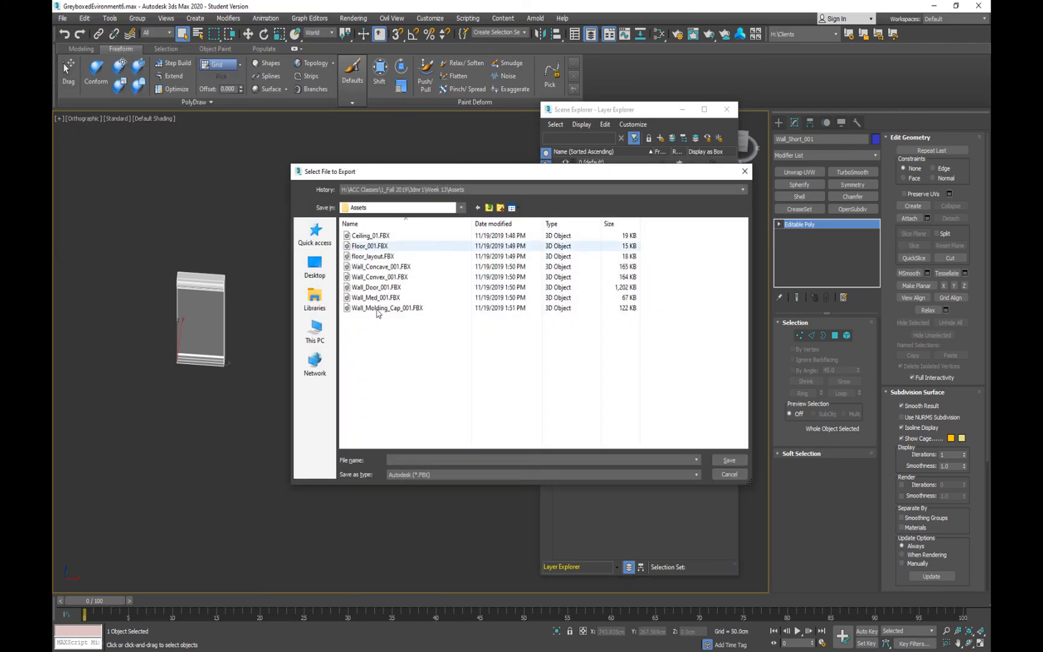
key("ctrl+v")
key("Return")
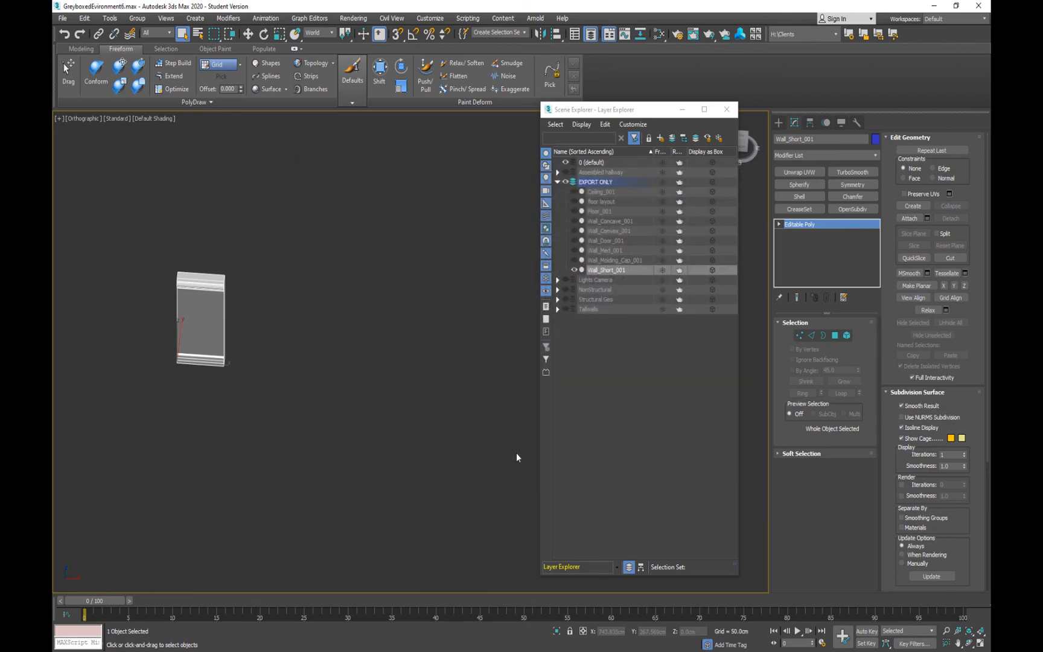
left_click(461, 491)
- Clear the object selection and save the scene under its existing file name
left_click(373, 203)
left_click(63, 18)
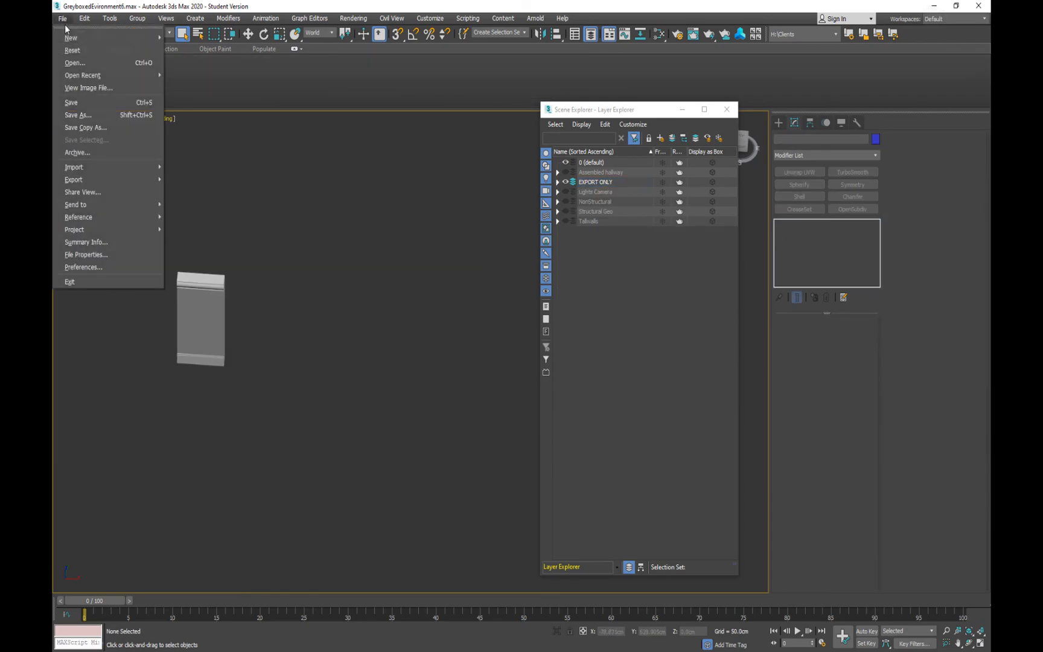
left_click(92, 102)
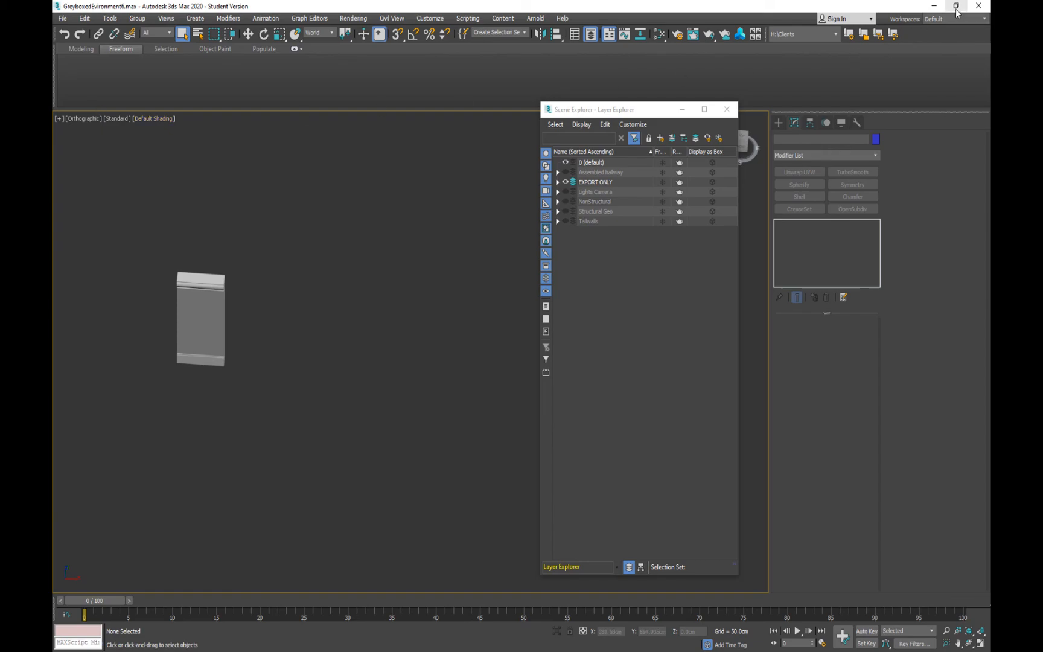